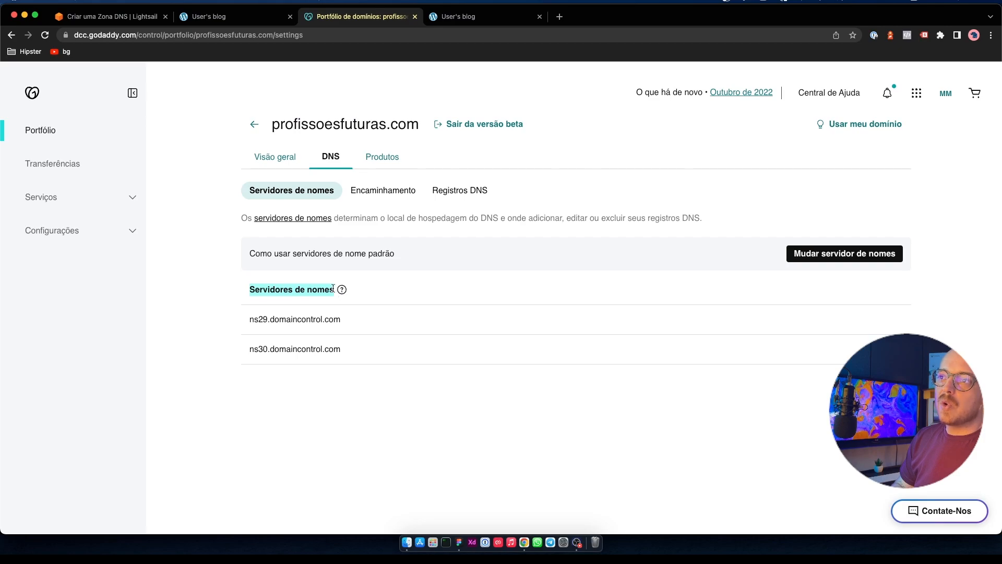
Check what profissoesfuturas.com currently serves by loading it in a separate browser tab, and return to the domain's name server settings.
{"action": "triple_click", "coordinate": [300, 318]}
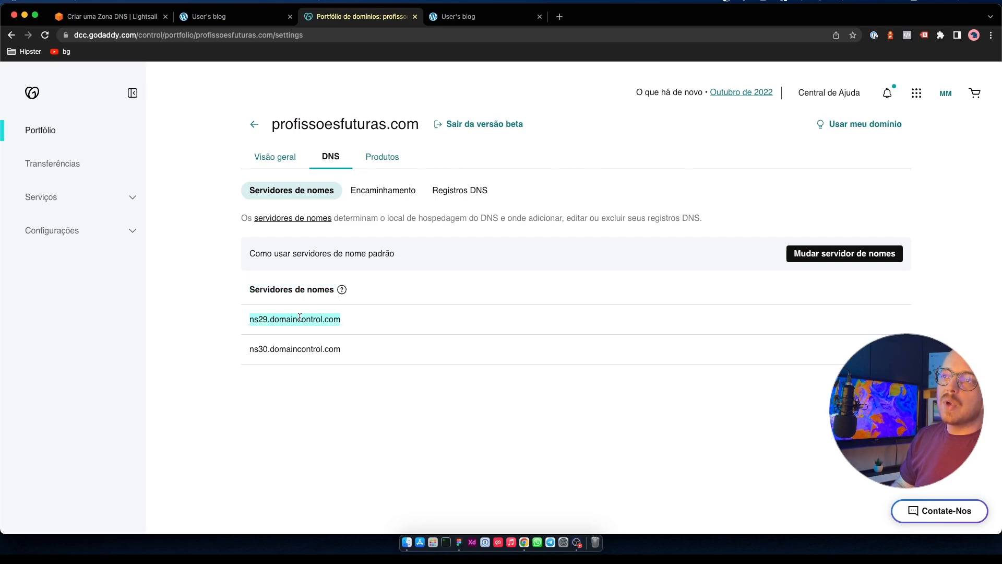
{"action": "left_click", "coordinate": [300, 318]}
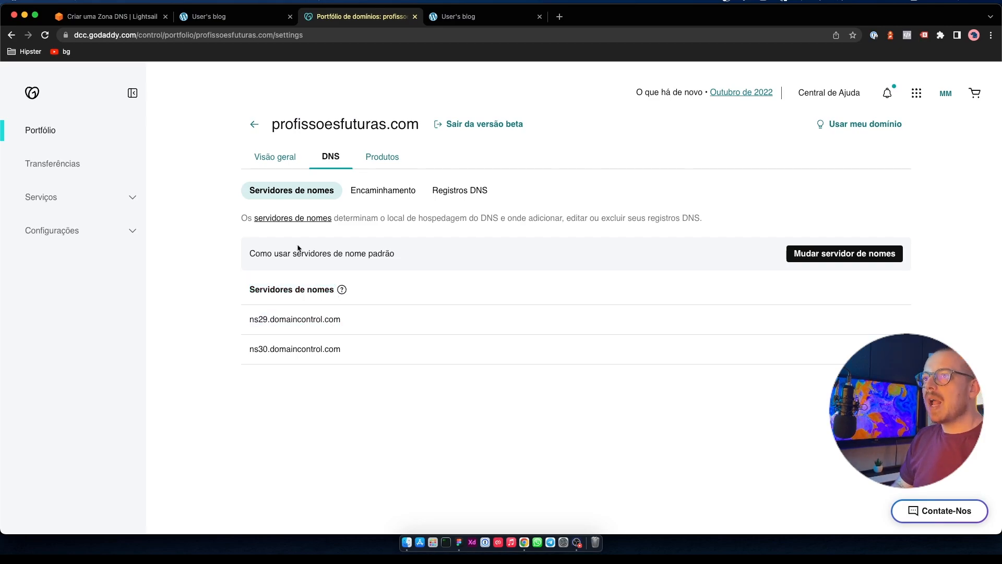
{"action": "left_click_drag", "start_coordinate": [272, 126], "coordinate": [416, 126]}
{"action": "key", "text": "super+c"}
{"action": "key", "text": "super+t"}
{"action": "key", "text": "super+v"}
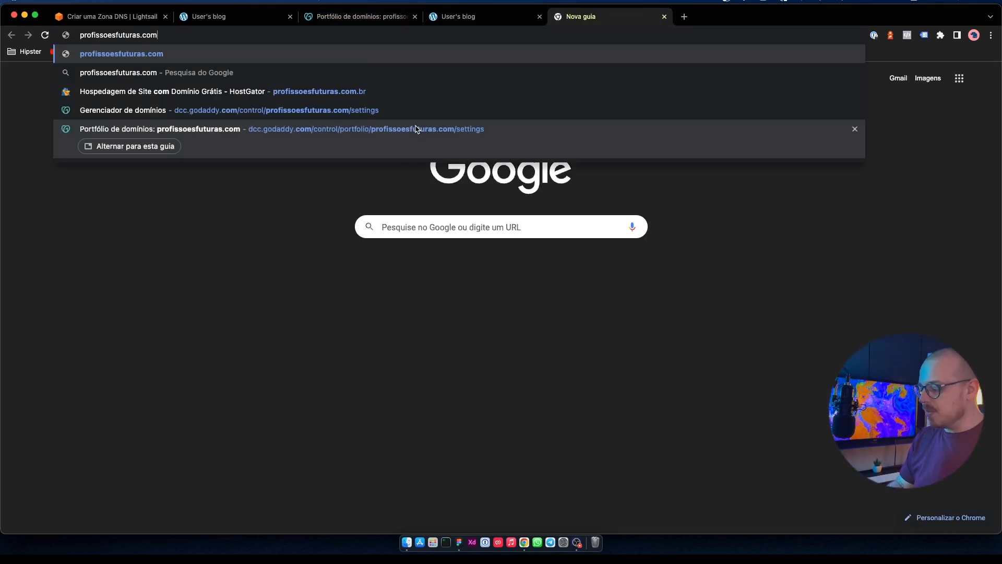
{"action": "key", "text": "Return"}
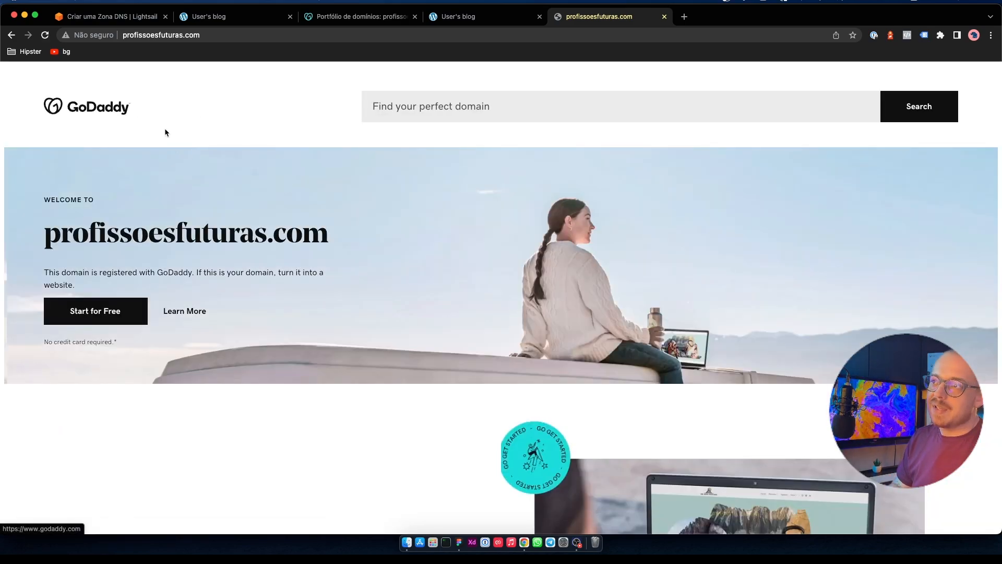
{"action": "left_click", "coordinate": [665, 18]}
{"action": "left_click", "coordinate": [324, 335]}
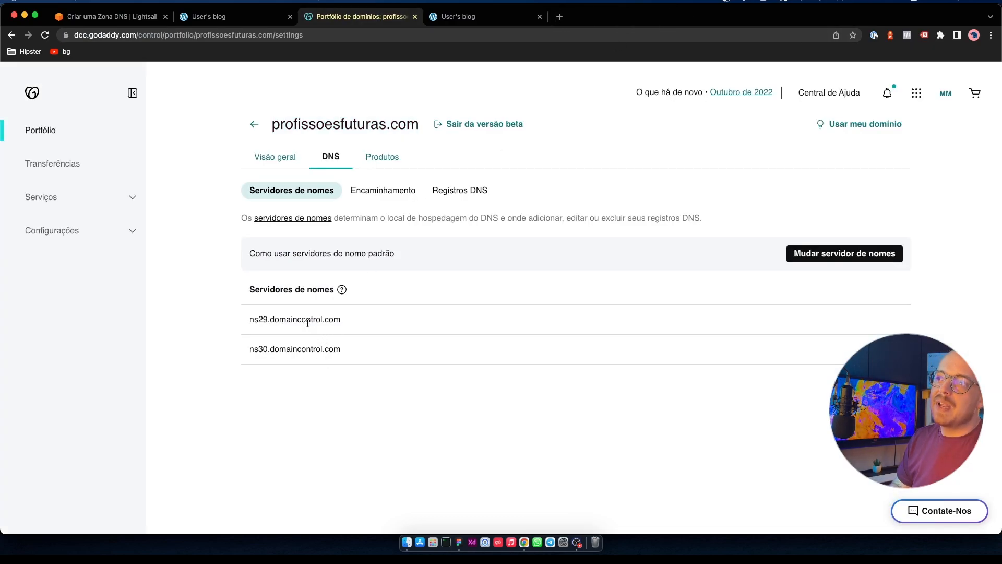
{"action": "triple_click", "coordinate": [307, 323]}
{"action": "left_click", "coordinate": [362, 329]}
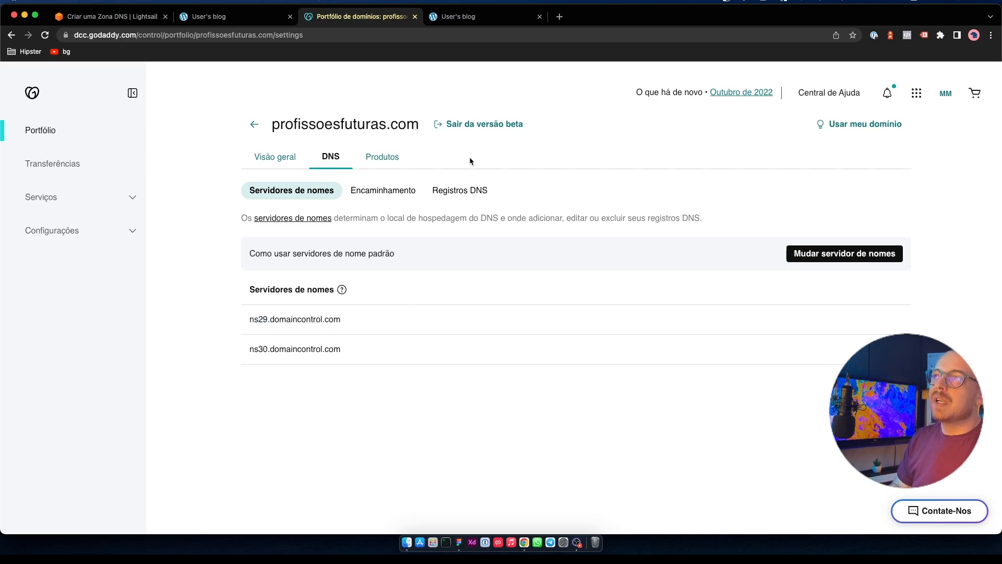
In Amazon Lightsail, create a DNS zone for the domain profissoesfuturas.com from another registrar.
{"action": "left_click", "coordinate": [132, 18]}
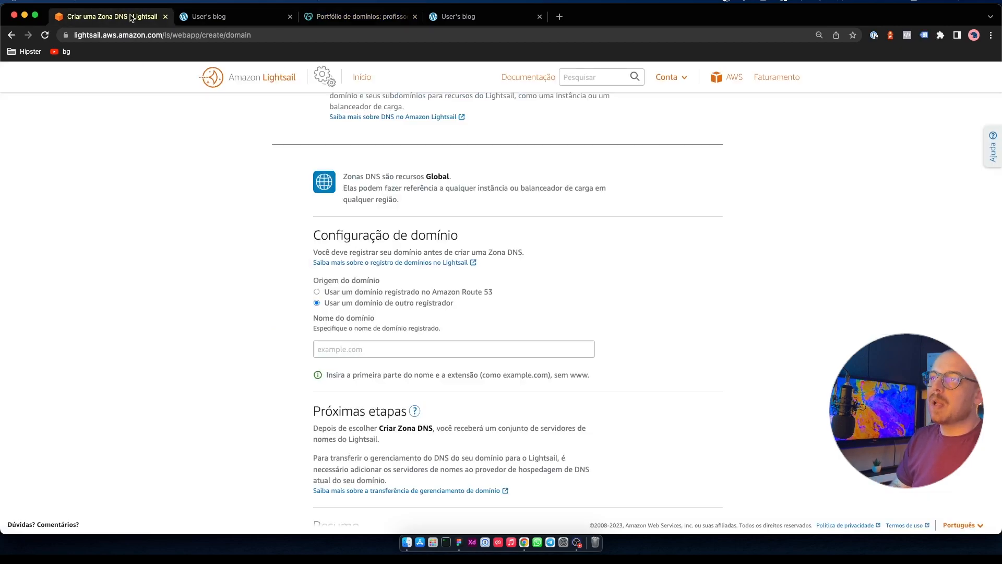
{"action": "left_click", "coordinate": [339, 349]}
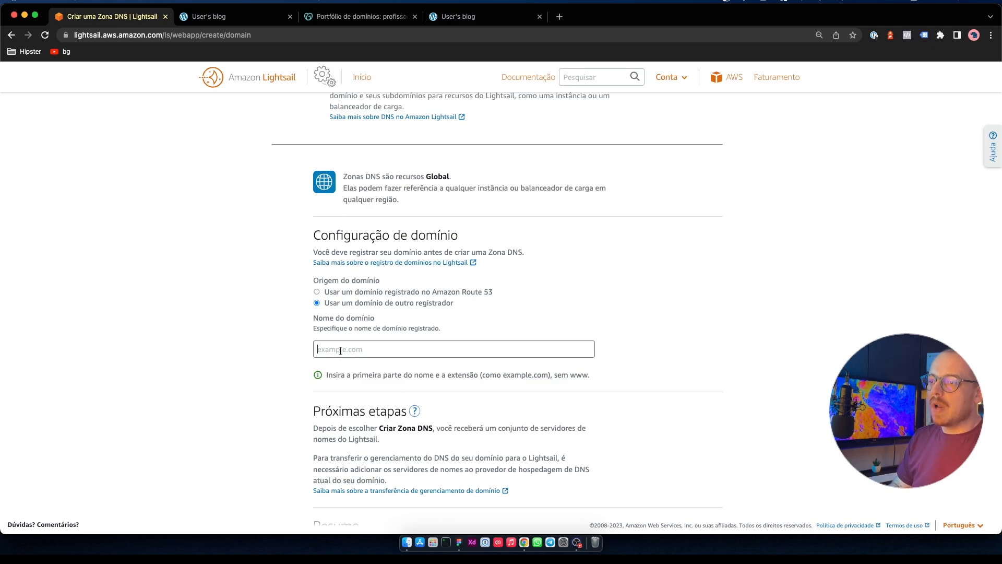
{"action": "type", "text": "profissoe"}
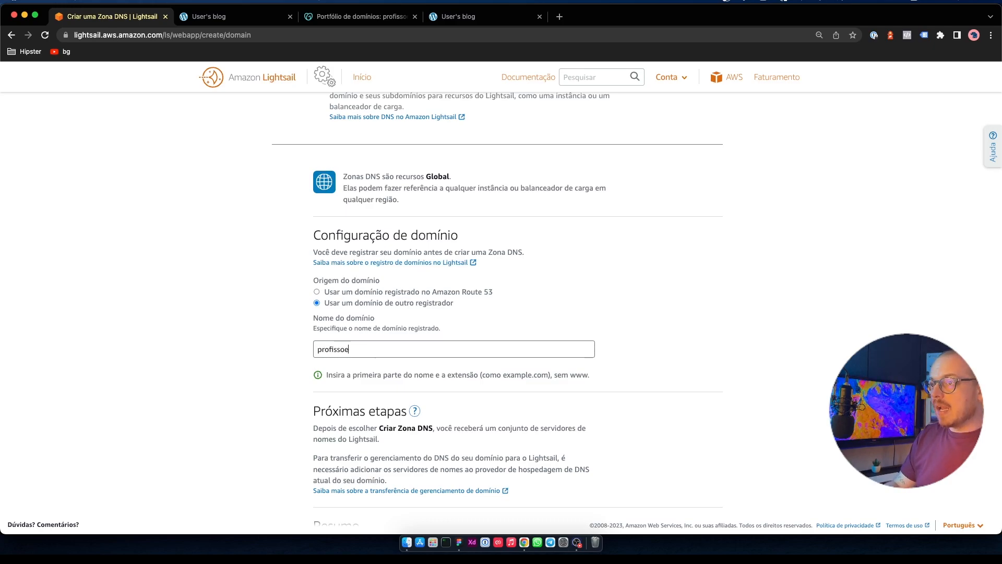
{"action": "type", "text": "sfuturas.c"}
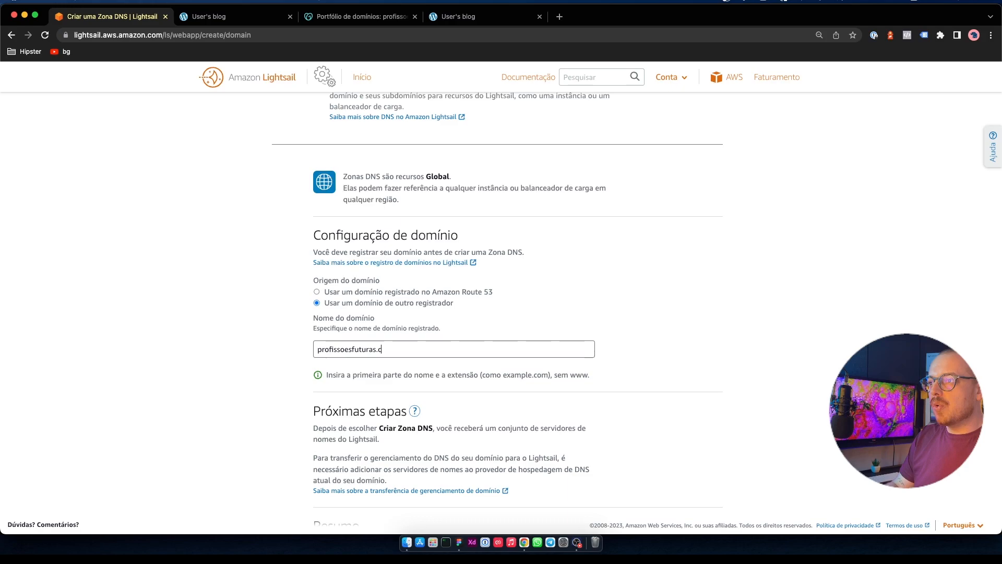
{"action": "type", "text": "om"}
{"action": "left_click", "coordinate": [274, 351]}
{"action": "scroll", "coordinate": [274, 351], "scroll_direction": "down", "scroll_amount": 3}
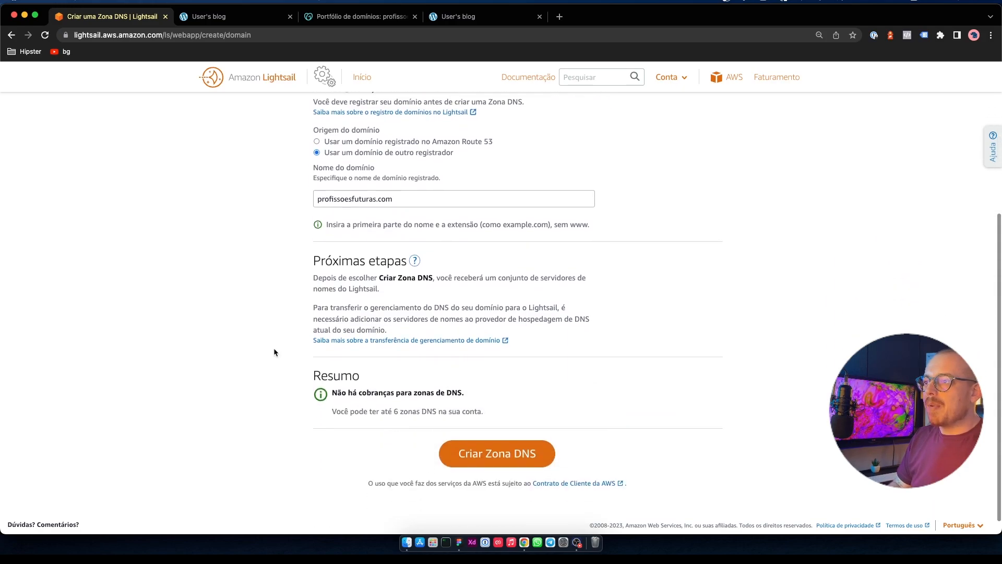
{"action": "scroll", "coordinate": [274, 352], "scroll_direction": "down", "scroll_amount": 1}
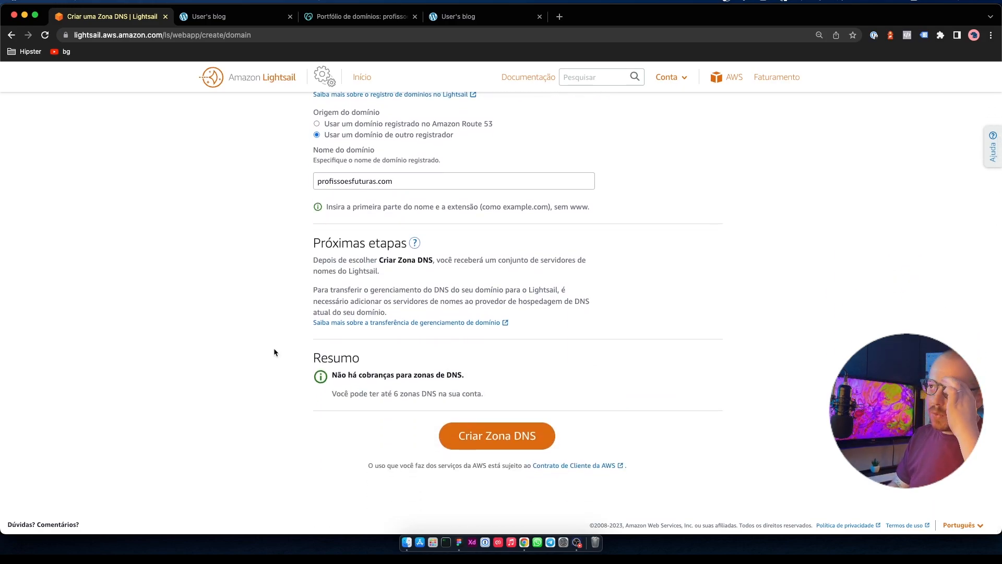
{"action": "left_click", "coordinate": [491, 436]}
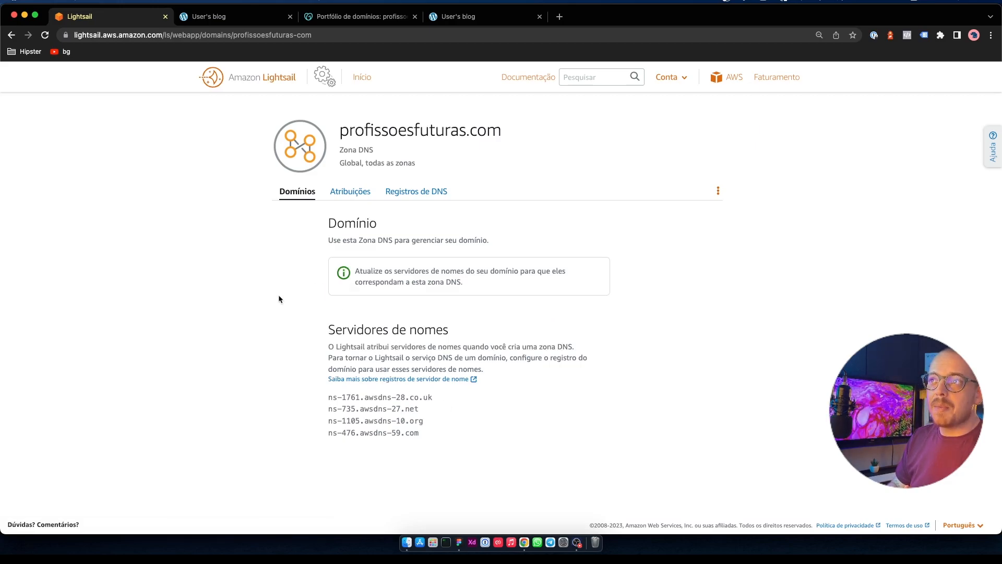
Examine the name servers that Lightsail assigned to the new profissoesfuturas.com DNS zone.
{"action": "left_click_drag", "start_coordinate": [339, 131], "coordinate": [510, 127]}
{"action": "left_click", "coordinate": [509, 124]}
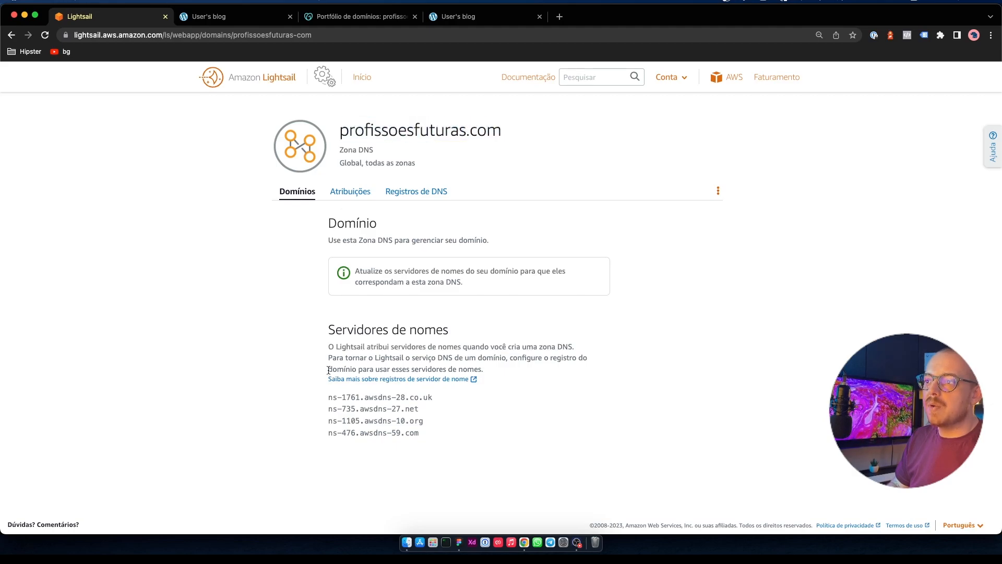
{"action": "left_click_drag", "start_coordinate": [330, 397], "coordinate": [433, 397]}
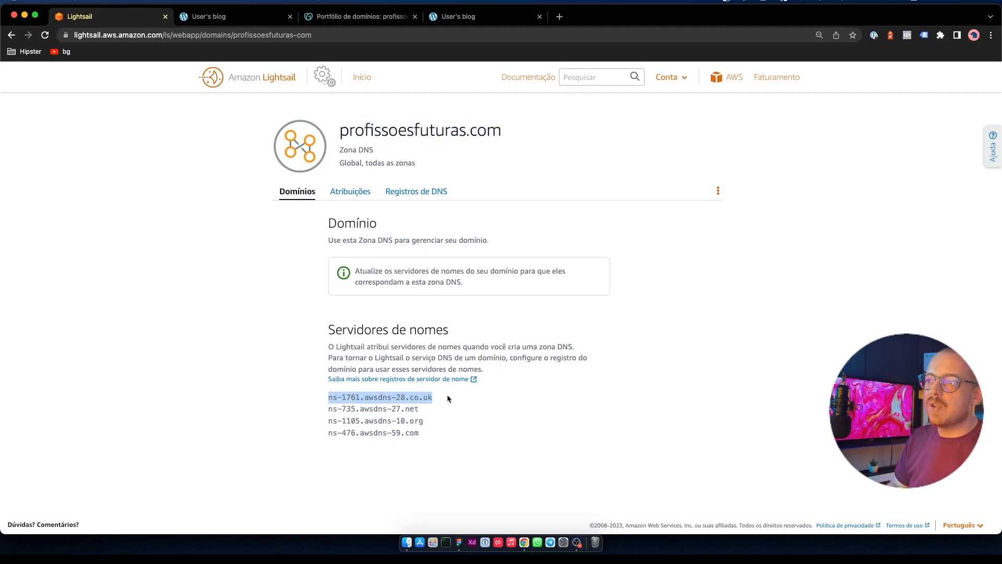
{"action": "left_click", "coordinate": [331, 333]}
{"action": "left_click_drag", "start_coordinate": [331, 332], "coordinate": [445, 329]}
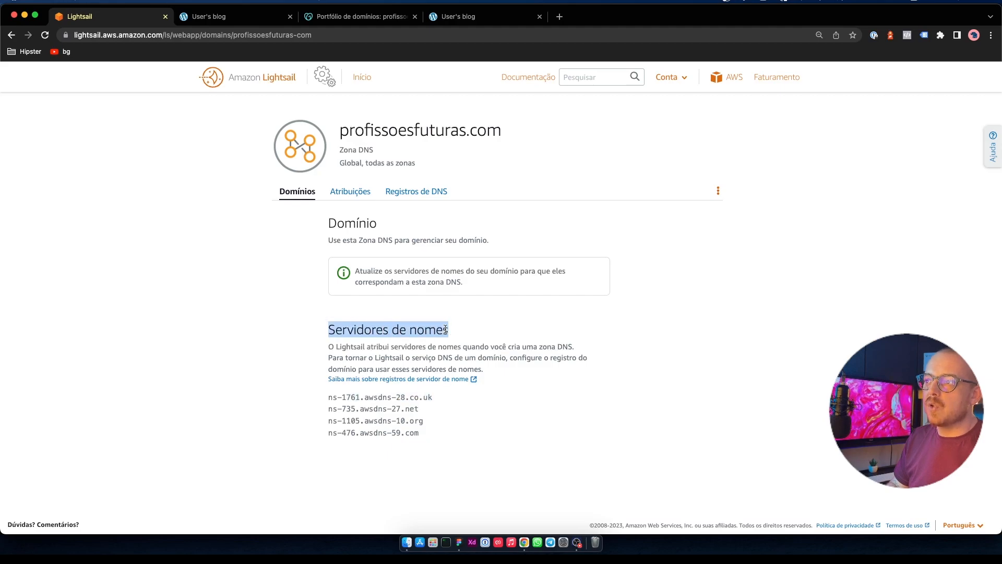
{"action": "left_click", "coordinate": [359, 357]}
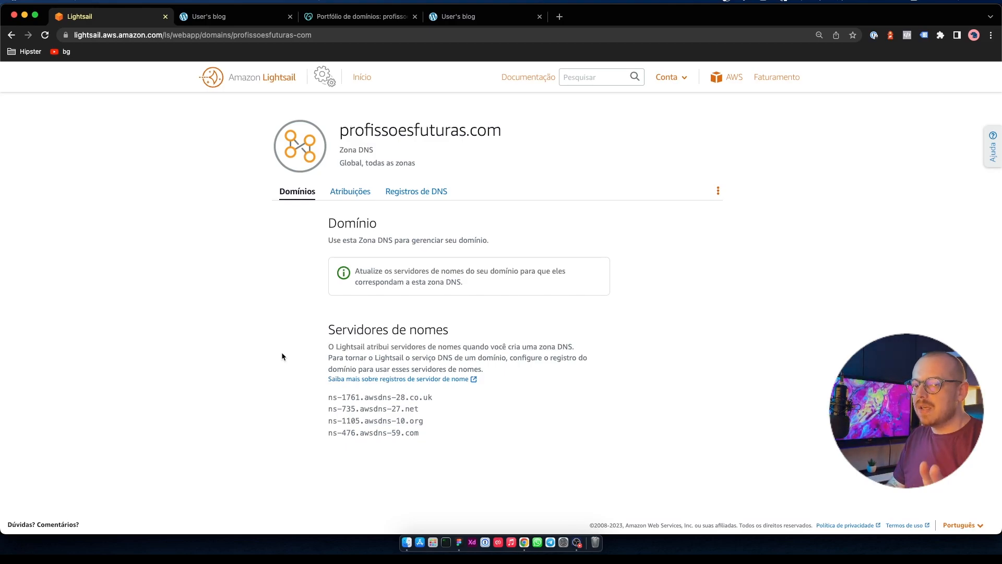
Switch the domain in GoDaddy to custom name servers and enter Lightsail's ns-1761.awsdns-28.co.uk as the first one.
{"action": "left_click_drag", "start_coordinate": [329, 398], "coordinate": [432, 400]}
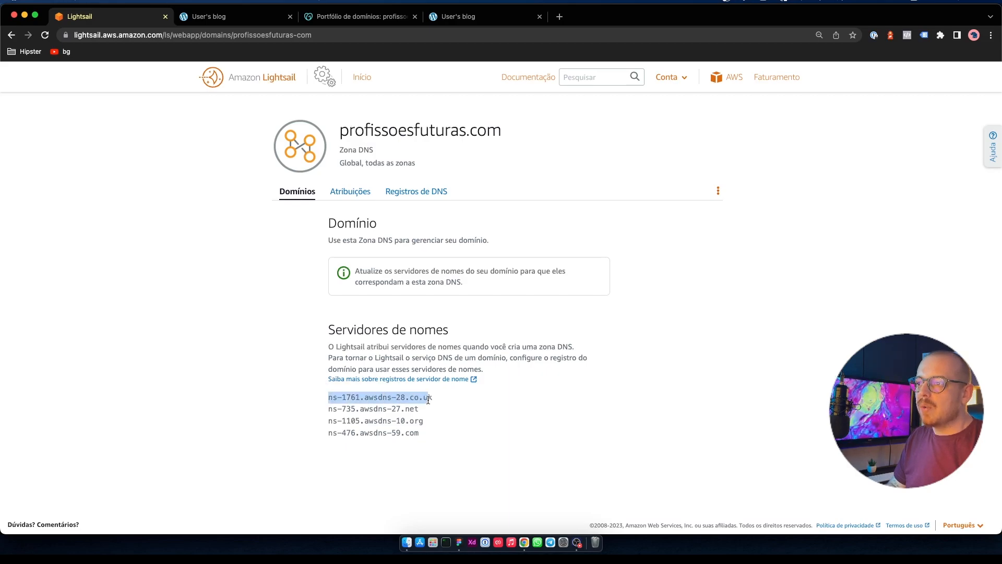
{"action": "right_click", "coordinate": [407, 399]}
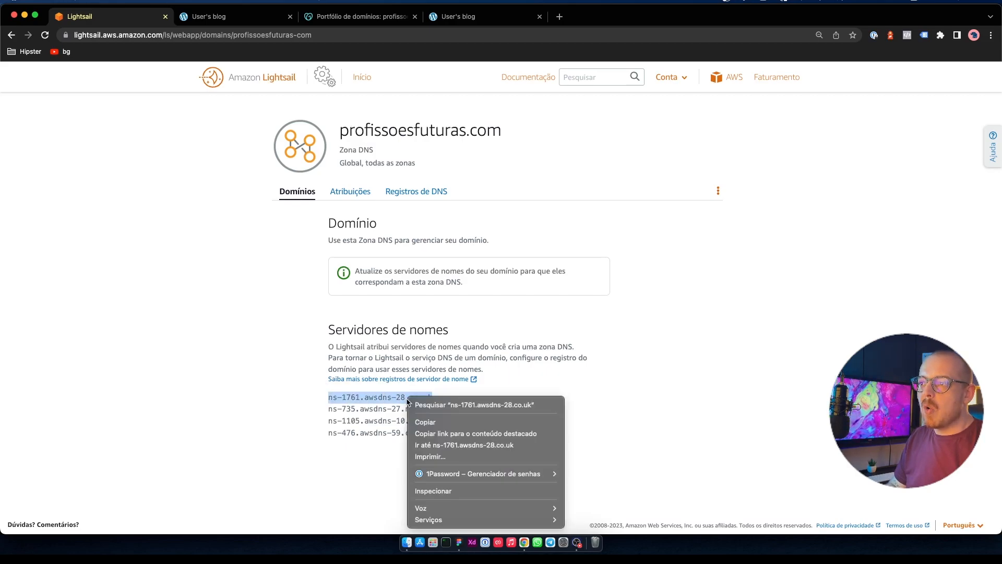
{"action": "left_click", "coordinate": [428, 420]}
{"action": "left_click", "coordinate": [359, 16]}
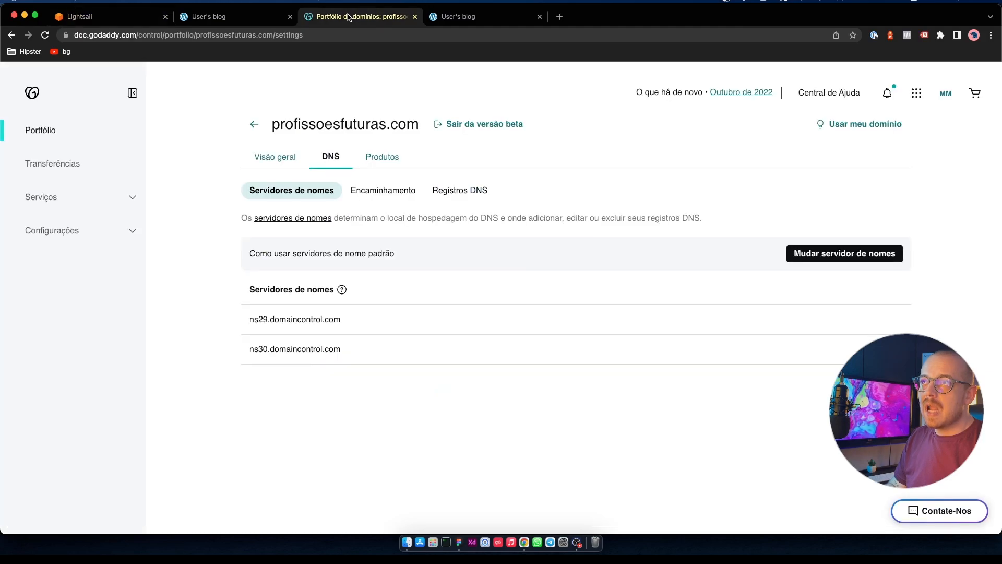
{"action": "left_click", "coordinate": [794, 255]}
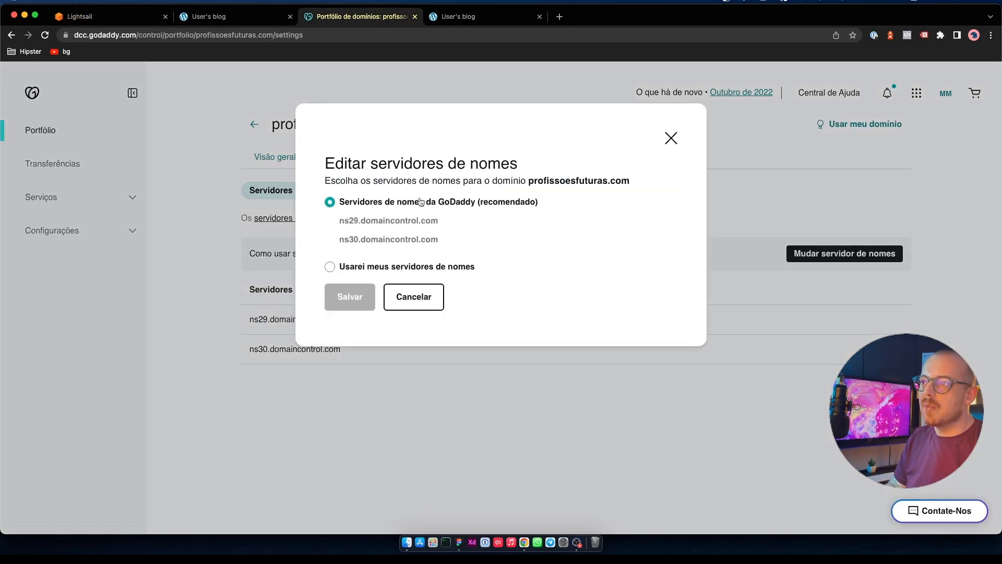
{"action": "left_click", "coordinate": [344, 267]}
{"action": "left_click", "coordinate": [370, 255]}
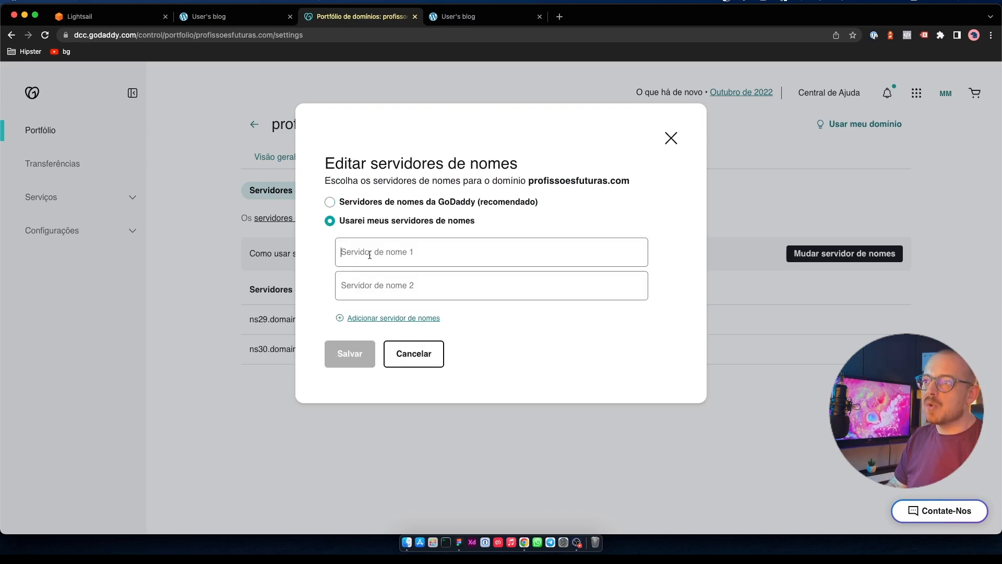
{"action": "key", "text": "super+v"}
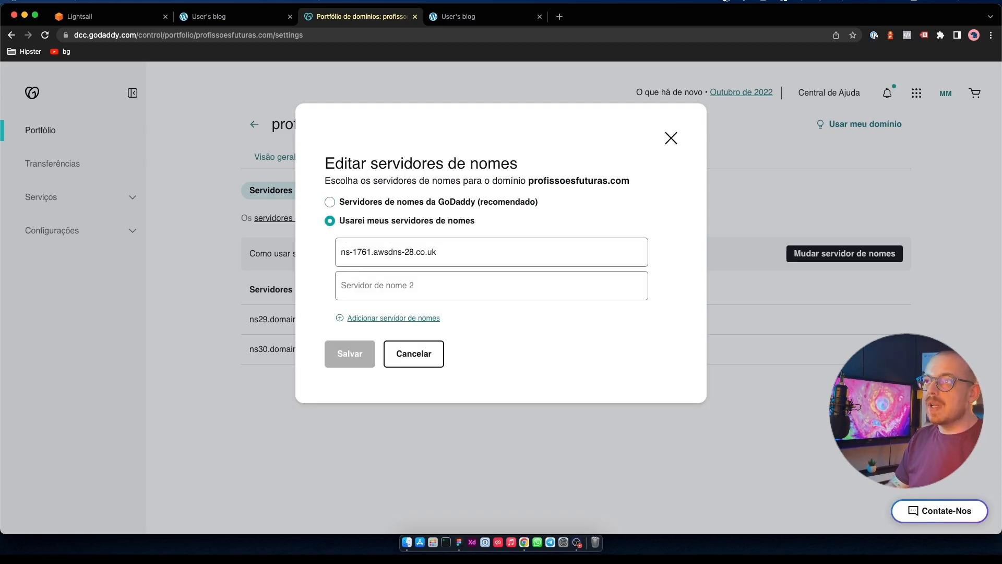
Close the two "User's blog" browser tabs, keeping only the Lightsail and GoDaddy pages open.
{"action": "key", "text": "ctrl+Tab"}
{"action": "key", "text": "super+w"}
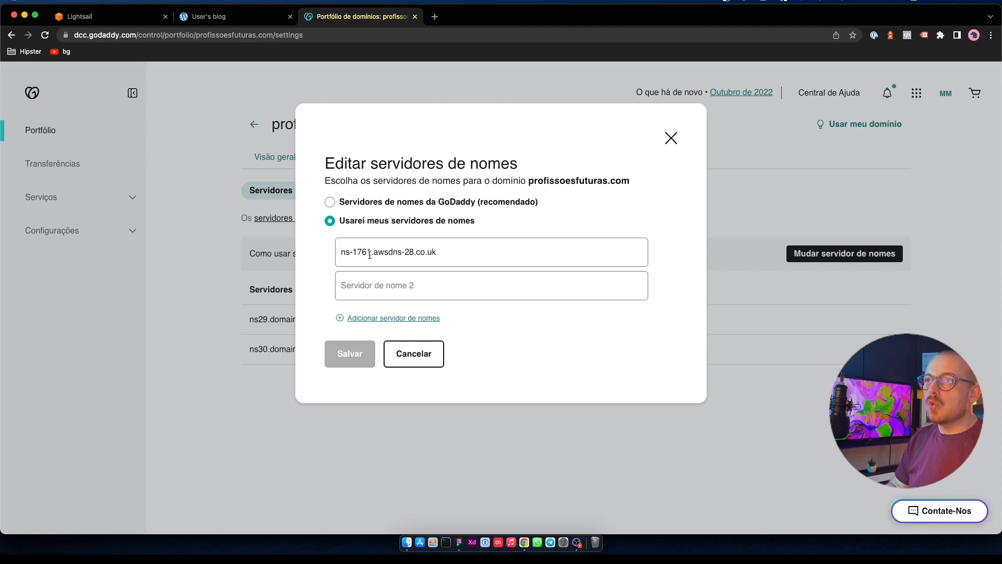
{"action": "key", "text": "ctrl+shift+Tab"}
{"action": "key", "text": "super+w"}
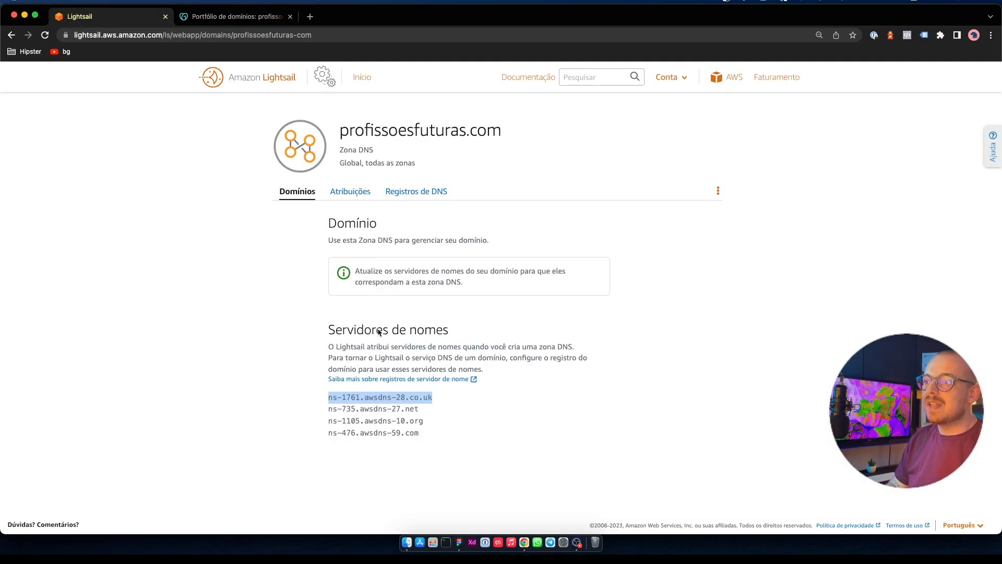
Copy ns-735.awsdns-27.net from Lightsail into GoDaddy as the domain's second name server.
{"action": "left_click_drag", "start_coordinate": [329, 409], "coordinate": [426, 413]}
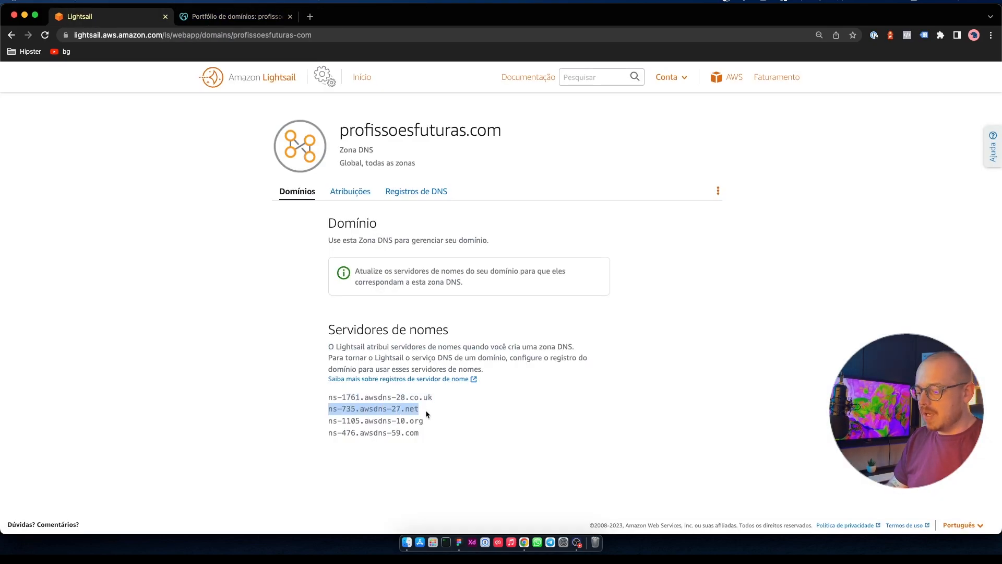
{"action": "key", "text": "super+c"}
{"action": "key", "text": "ctrl+Tab"}
{"action": "key", "text": "super+v"}
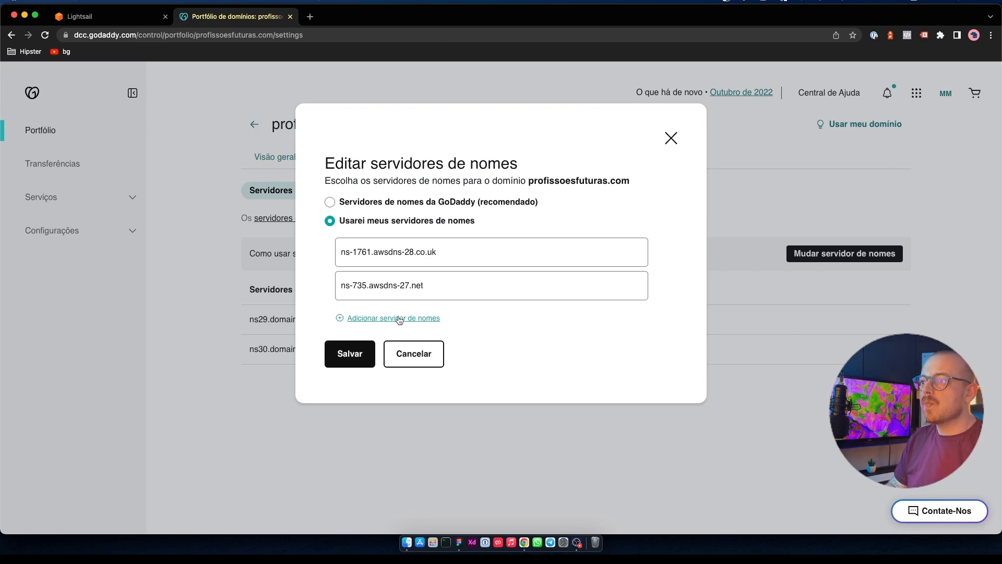
Add a third name server entry in GoDaddy and fill it with ns-1105.awsdns-10.org copied from Lightsail.
{"action": "left_click", "coordinate": [399, 319]}
{"action": "key", "text": "ctrl+shift+Tab"}
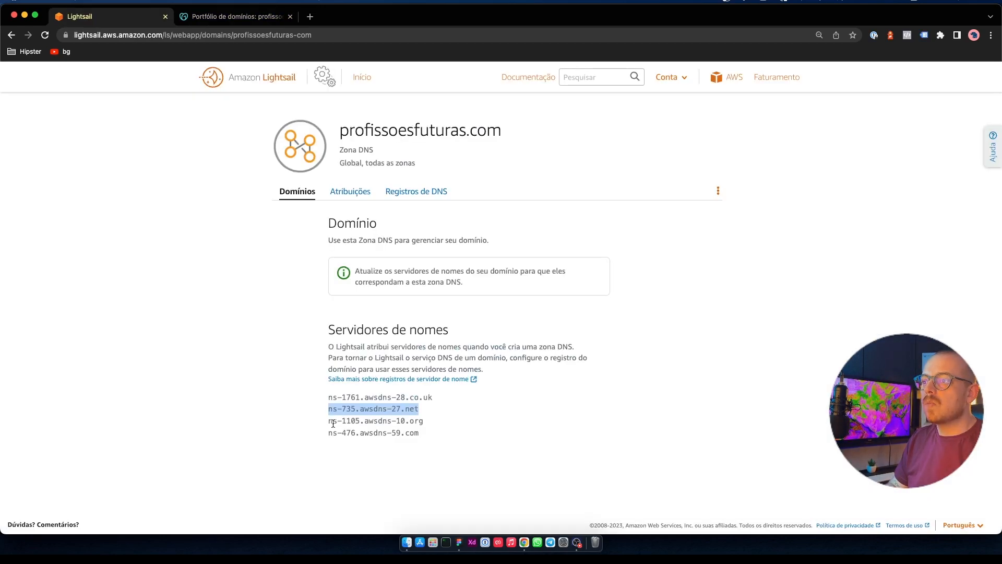
{"action": "left_click_drag", "start_coordinate": [328, 422], "coordinate": [414, 428]}
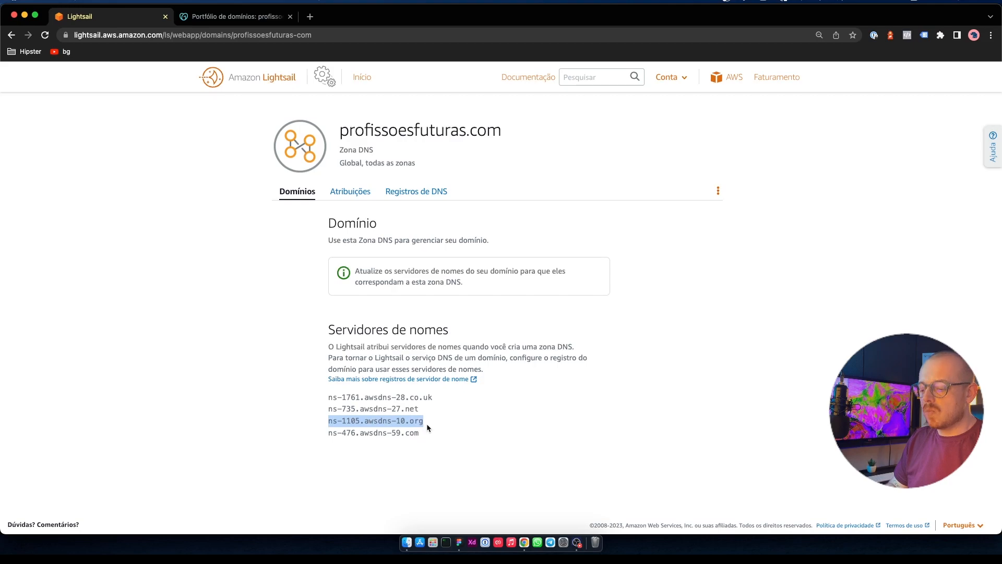
{"action": "key", "text": "super+c"}
{"action": "key", "text": "ctrl+Tab"}
{"action": "left_click", "coordinate": [385, 318]}
{"action": "key", "text": "super+v"}
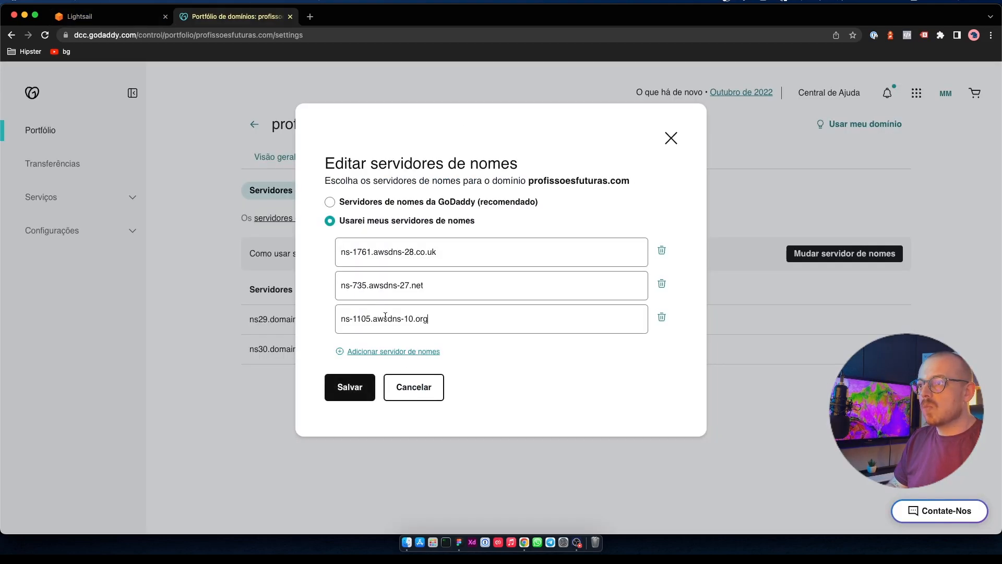
Add ns-476.awsdns-59.com from Lightsail as the fourth name server in GoDaddy, and save and confirm the name server change.
{"action": "left_click", "coordinate": [385, 351]}
{"action": "key", "text": "ctrl+shift+Tab"}
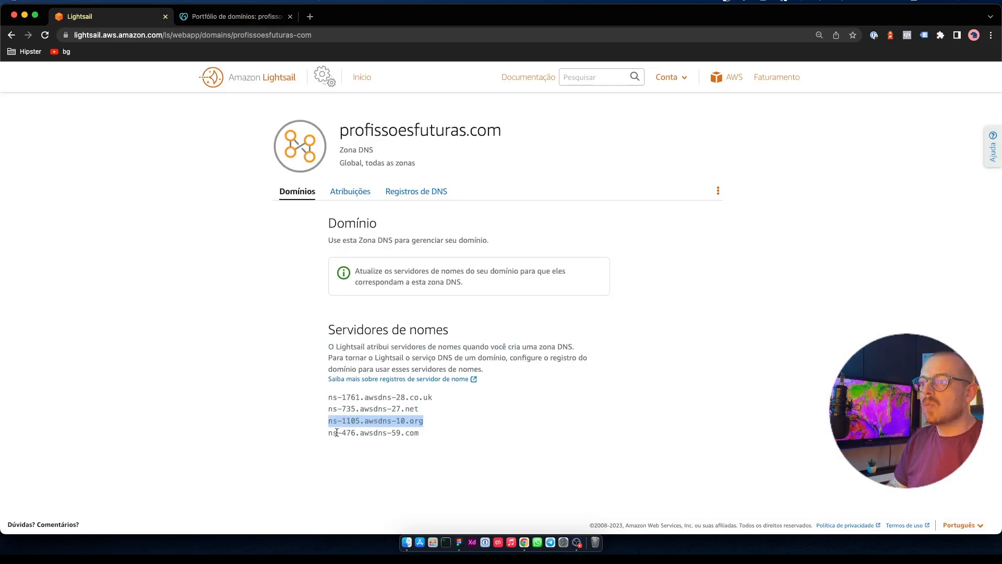
{"action": "left_click_drag", "start_coordinate": [327, 433], "coordinate": [420, 432]}
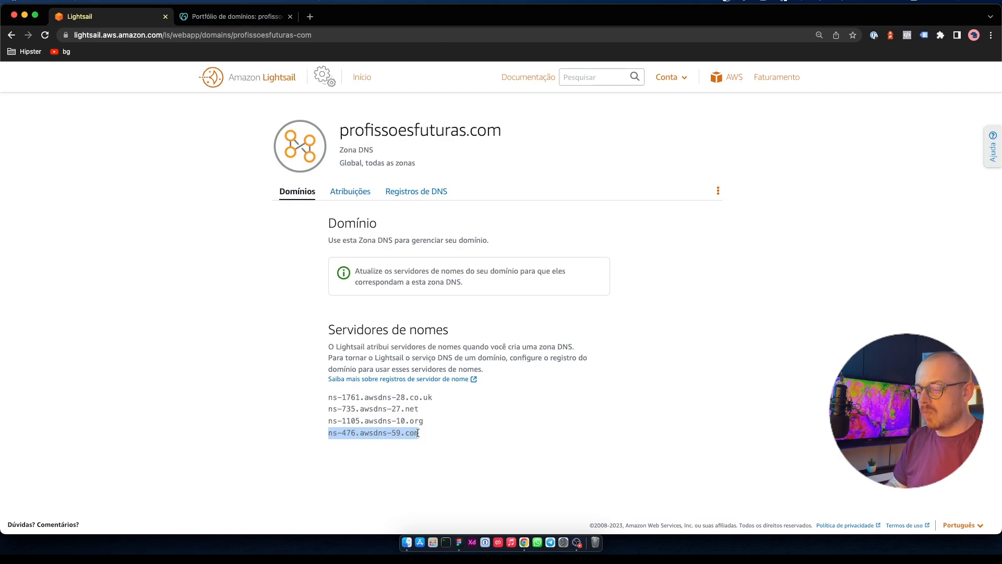
{"action": "key", "text": "super+c"}
{"action": "key", "text": "ctrl+Tab"}
{"action": "left_click", "coordinate": [401, 360]}
{"action": "key", "text": "super+v"}
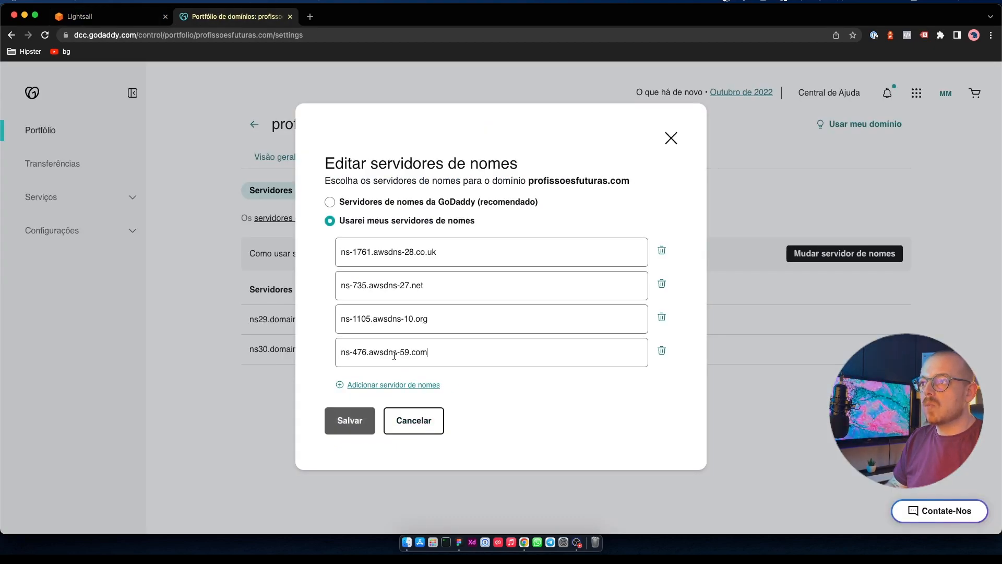
{"action": "left_click", "coordinate": [368, 417]}
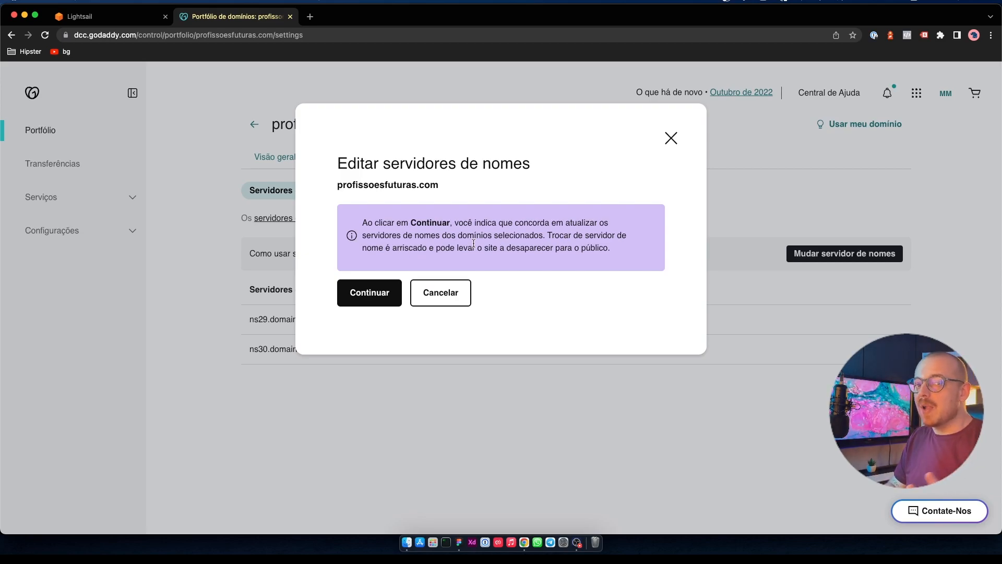
{"action": "left_click", "coordinate": [378, 291]}
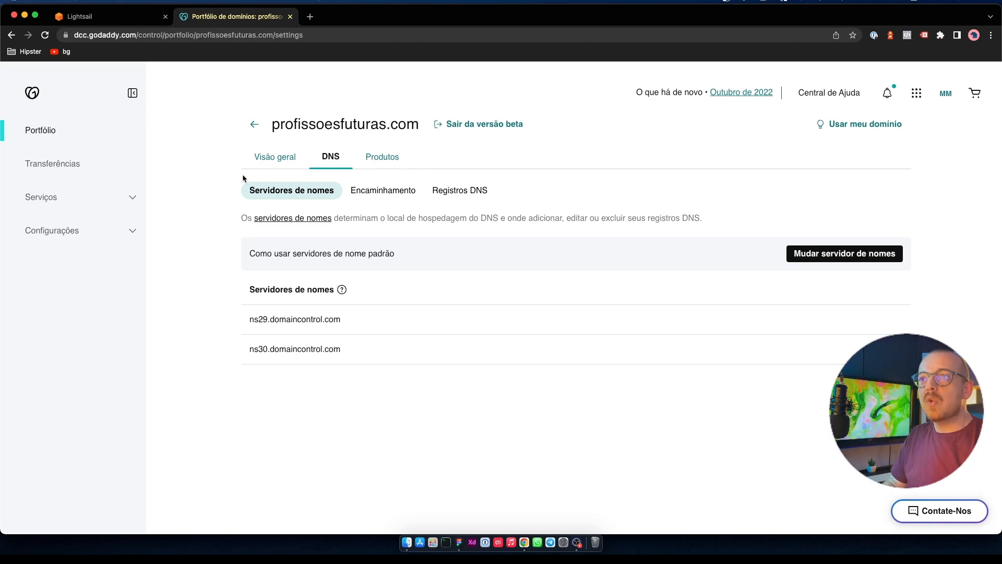
Copy the domain name profissoesfuturas.com from GoDaddy and open it in a new browser tab to check the site.
{"action": "left_click_drag", "start_coordinate": [272, 125], "coordinate": [416, 129]}
{"action": "key", "text": "ctrl+c"}
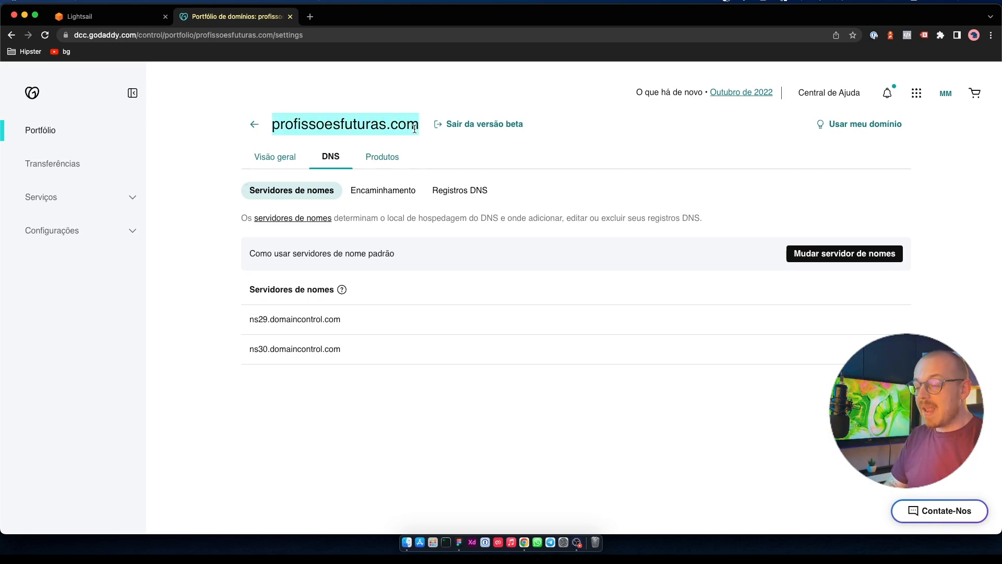
{"action": "key", "text": "ctrl+t"}
{"action": "key", "text": "ctrl+v"}
{"action": "key", "text": "Return"}
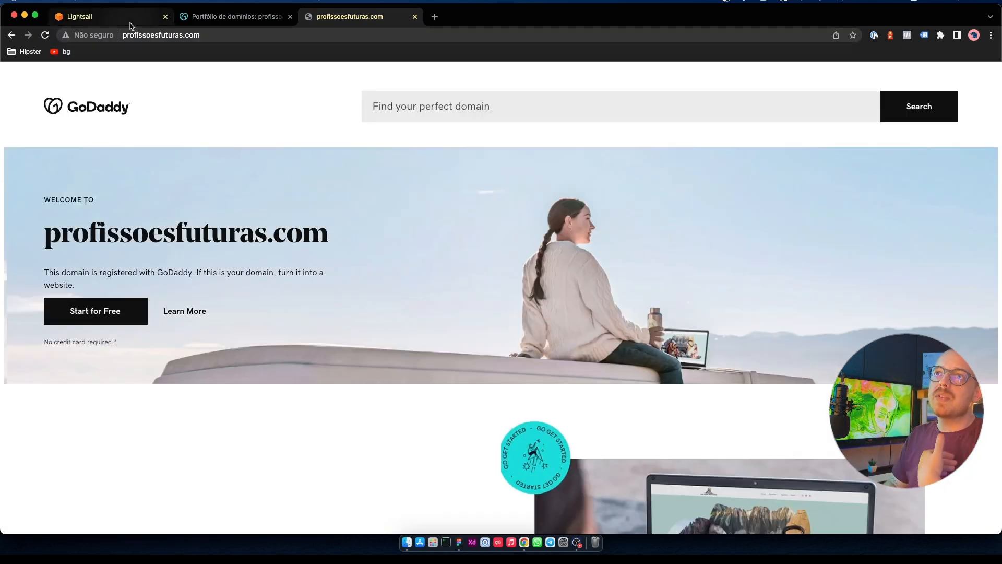
Return to Lightsail and review the name servers, assignments and DNS records of the profissoesfuturas.com DNS zone.
{"action": "left_click", "coordinate": [130, 19]}
{"action": "left_click", "coordinate": [258, 291]}
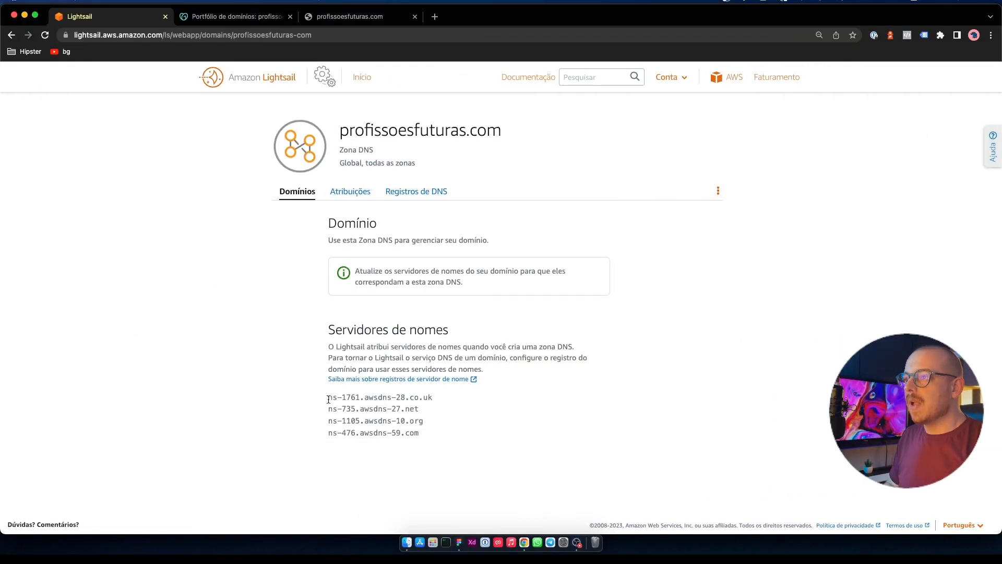
{"action": "left_click", "coordinate": [362, 78]}
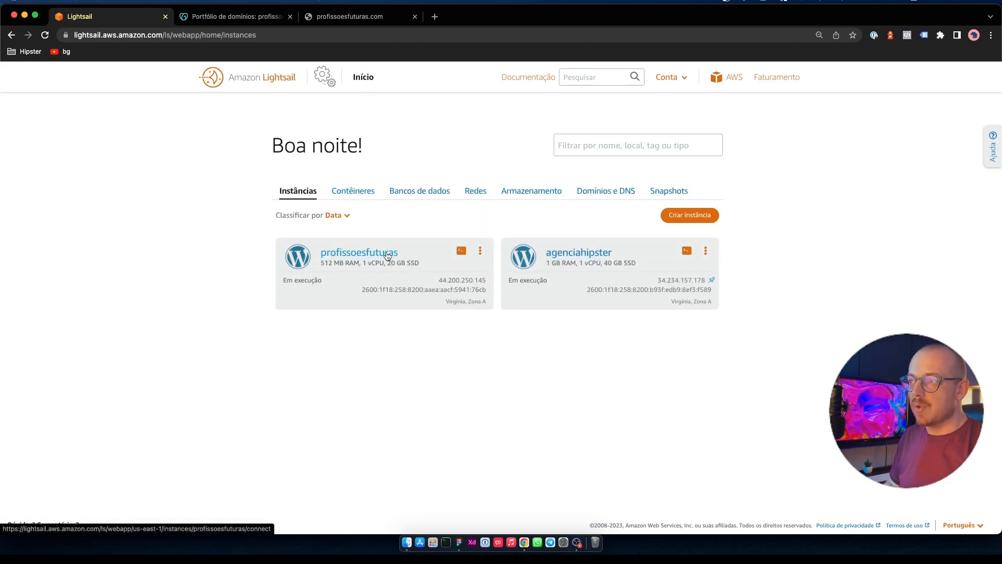
{"action": "left_click", "coordinate": [599, 197]}
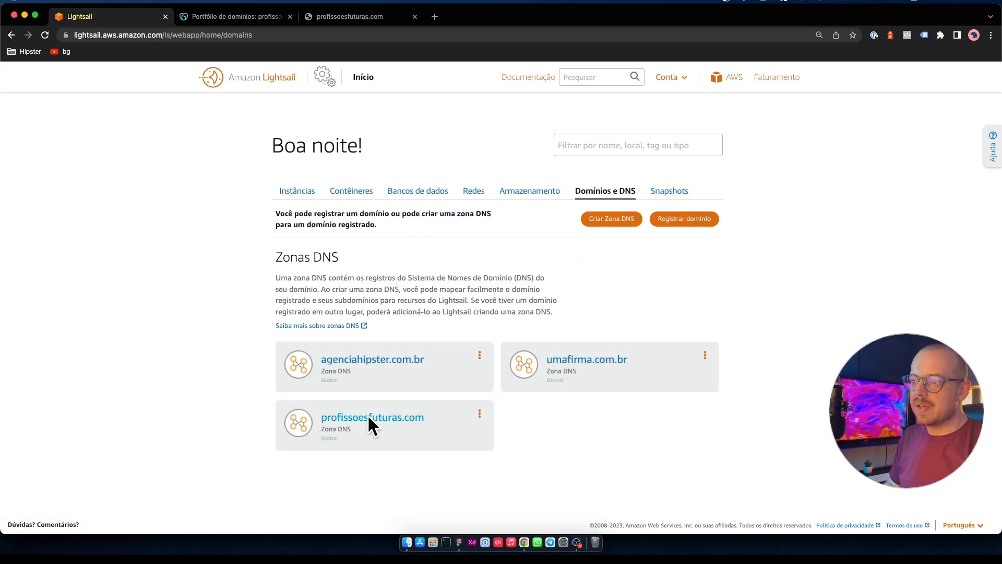
{"action": "left_click", "coordinate": [480, 415]}
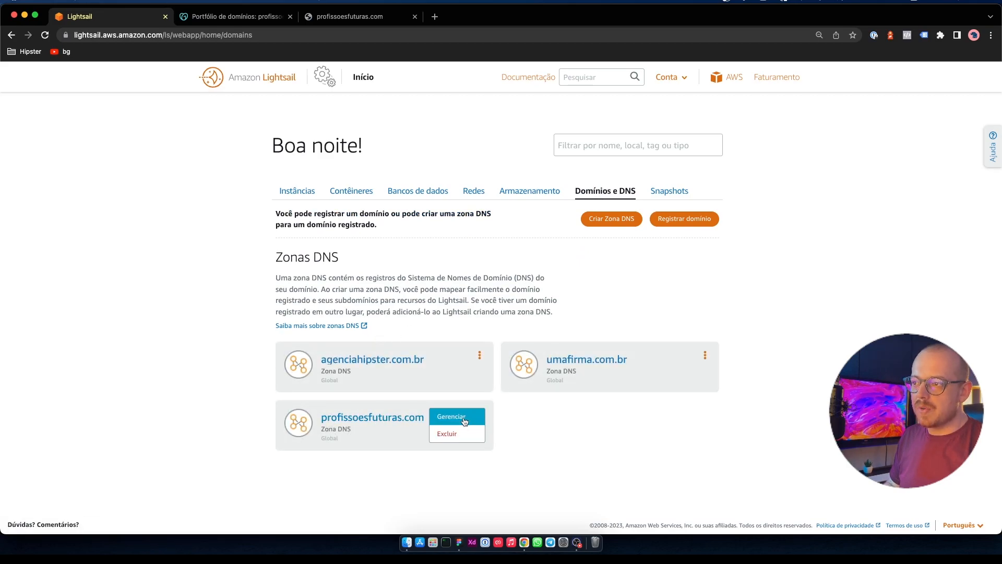
{"action": "left_click", "coordinate": [464, 417]}
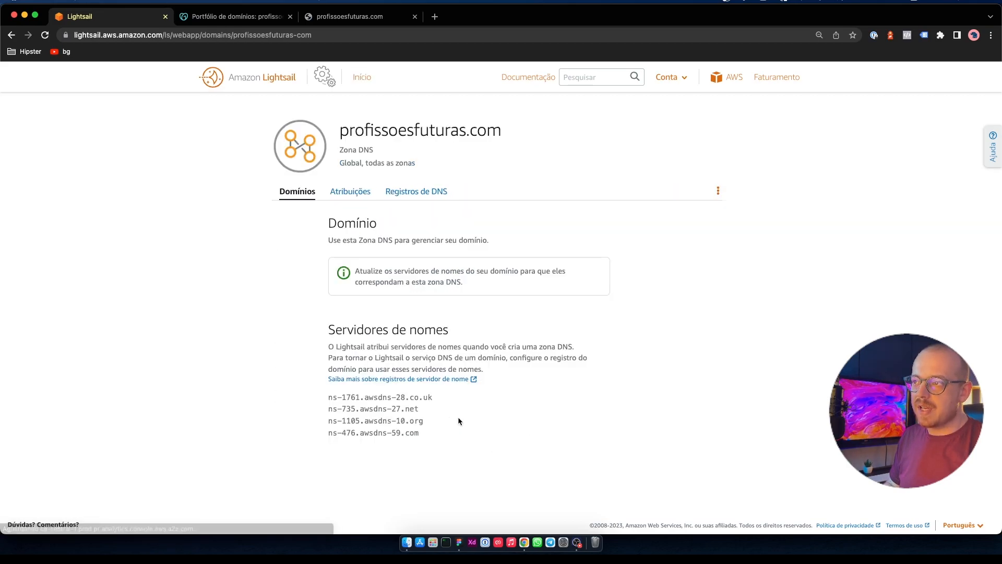
{"action": "left_click", "coordinate": [355, 198]}
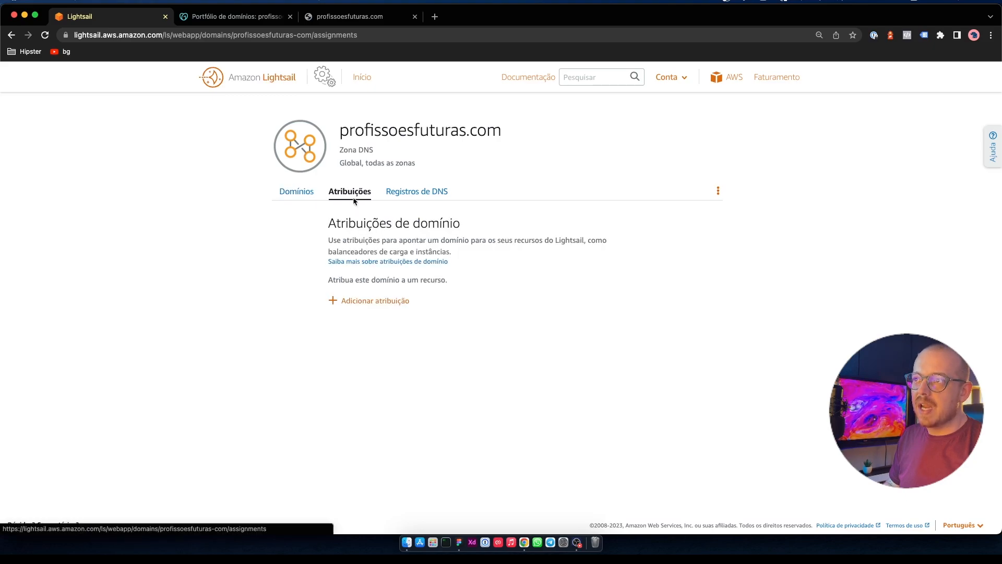
{"action": "left_click", "coordinate": [414, 198]}
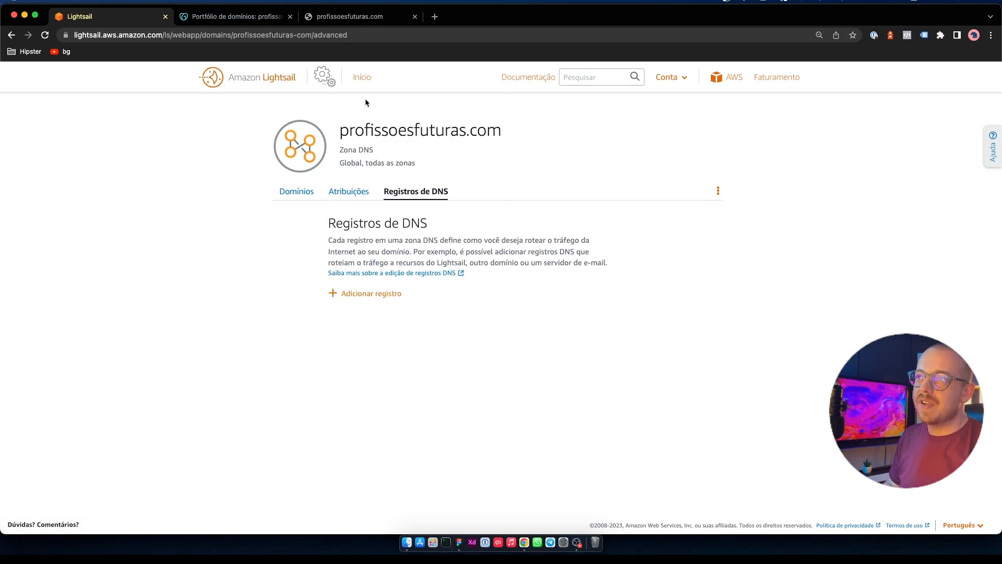
Start creating a static IP in Lightsail's networking resources and attach it to the profissoesfuturas instance.
{"action": "left_click", "coordinate": [363, 78]}
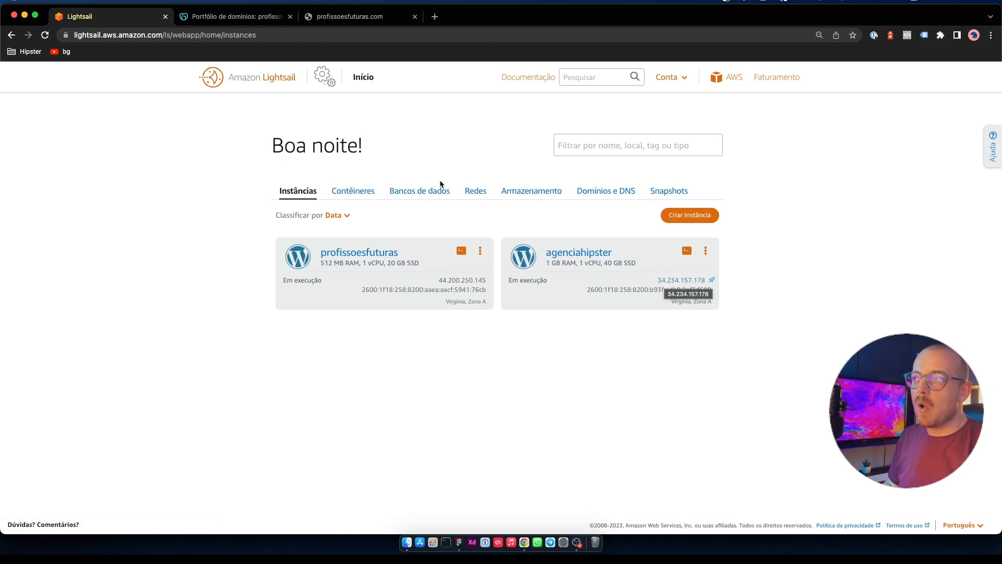
{"action": "left_click", "coordinate": [479, 195]}
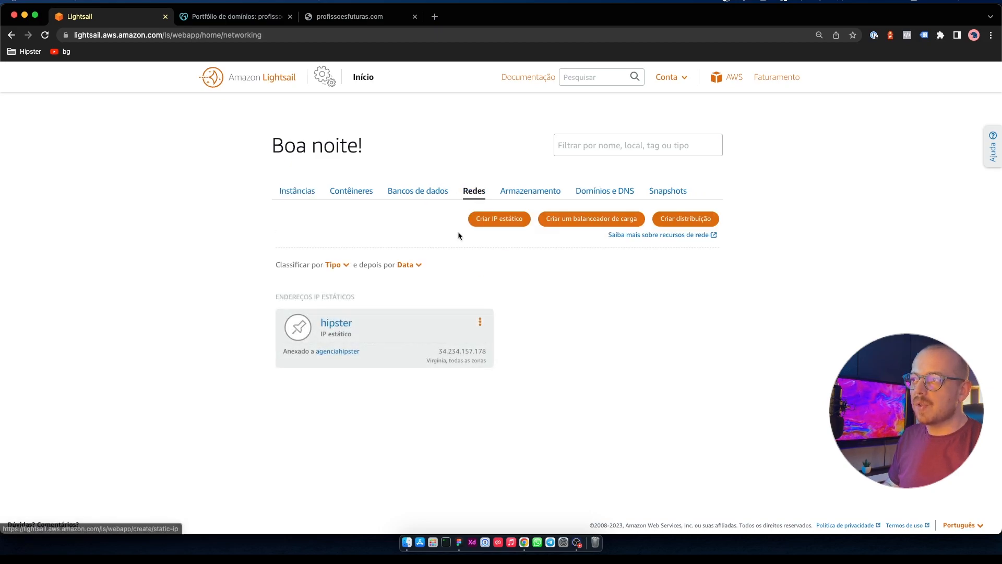
{"action": "left_click", "coordinate": [502, 220]}
{"action": "left_click", "coordinate": [440, 358]}
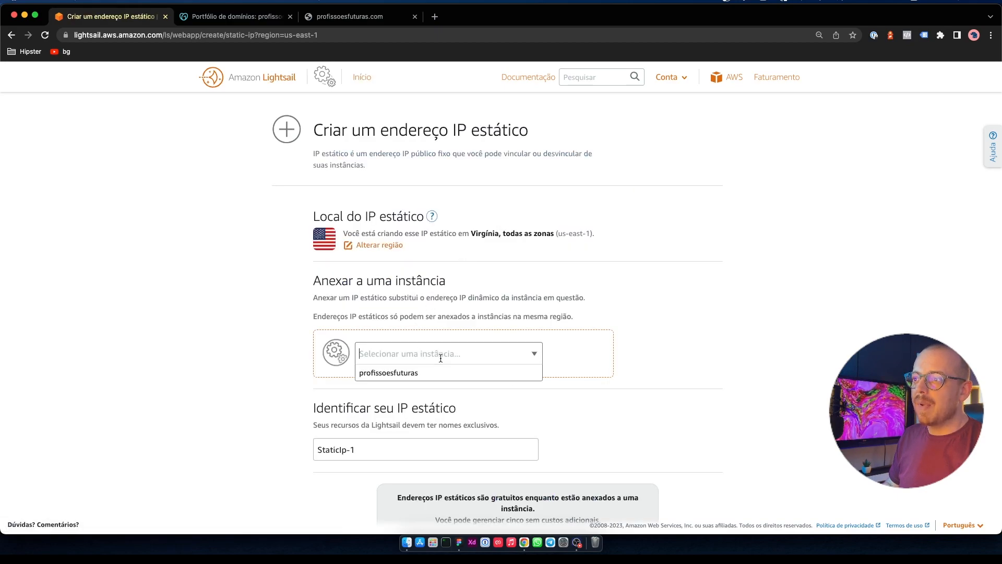
{"action": "left_click", "coordinate": [418, 371]}
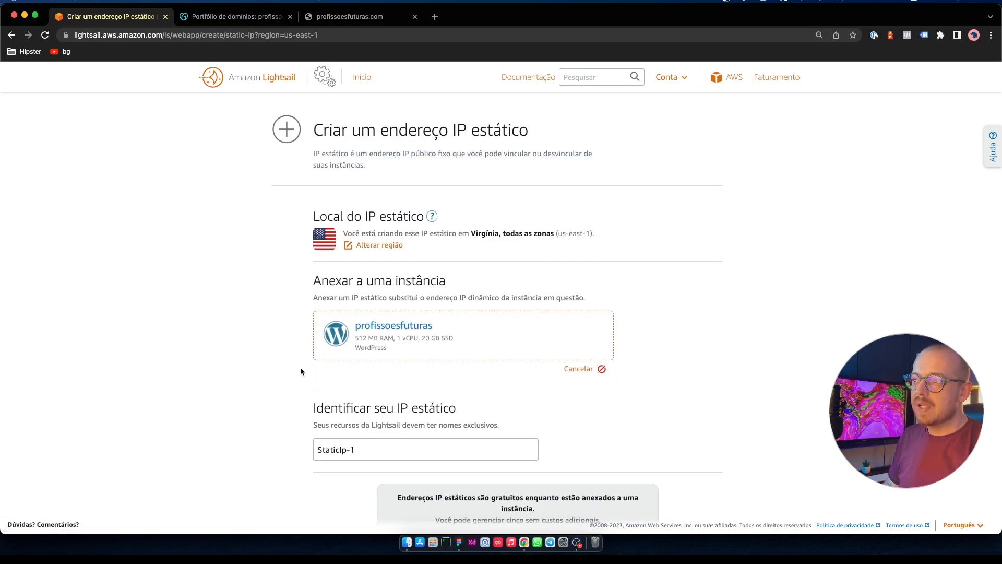
Name the static IP ip-profissoes-futuras, review the pricing notice and create it.
{"action": "scroll", "coordinate": [284, 368], "scroll_direction": "down", "scroll_amount": 3}
{"action": "triple_click", "coordinate": [369, 340]}
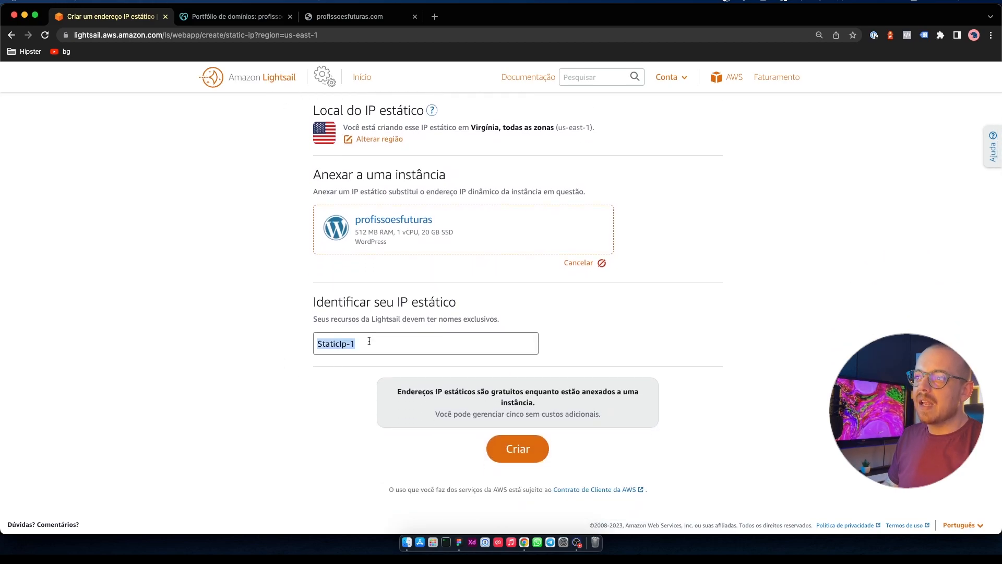
{"action": "type", "text": "ip"}
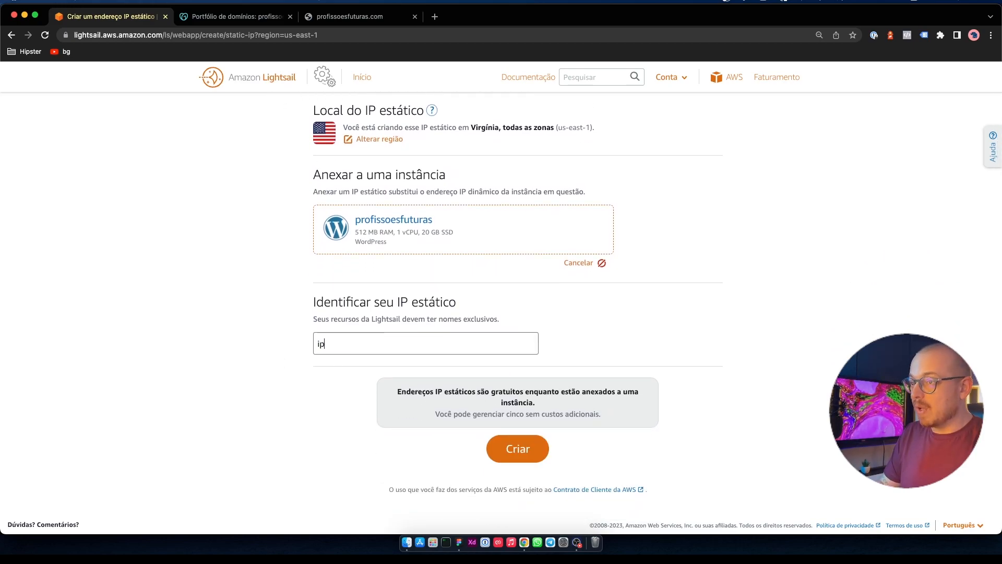
{"action": "type", "text": "-"}
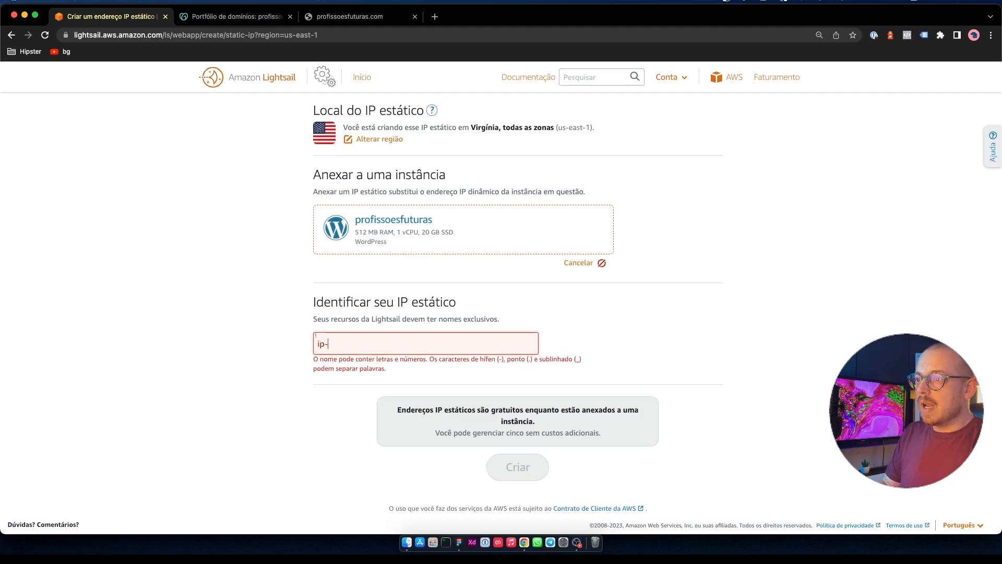
{"action": "type", "text": "p"}
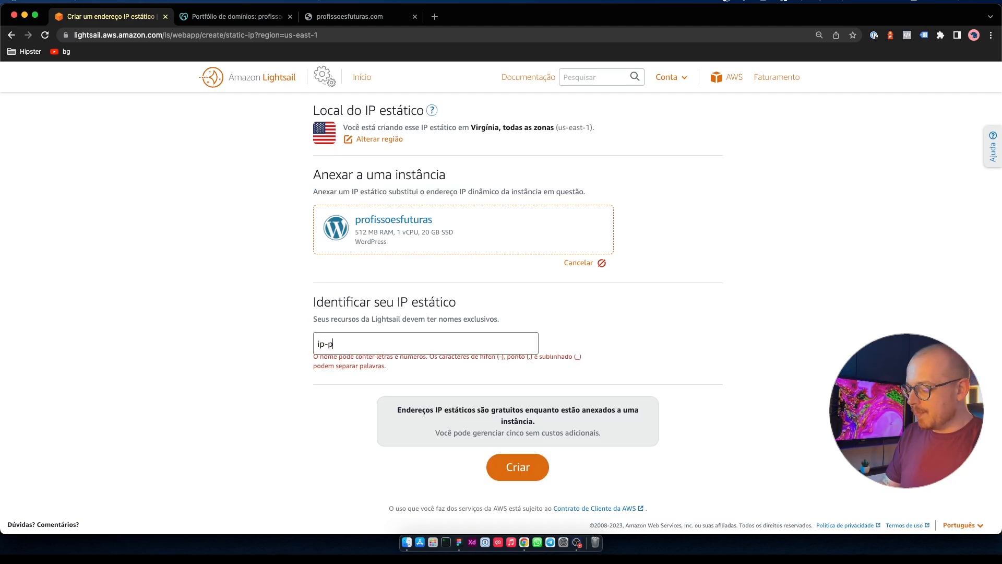
{"action": "type", "text": "rofiss"}
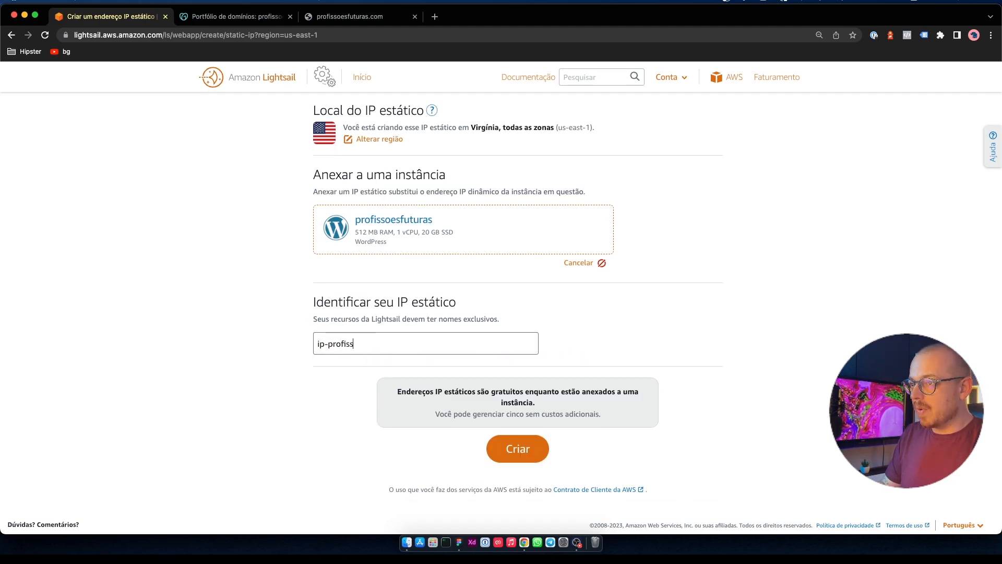
{"action": "type", "text": "oes-futuras"}
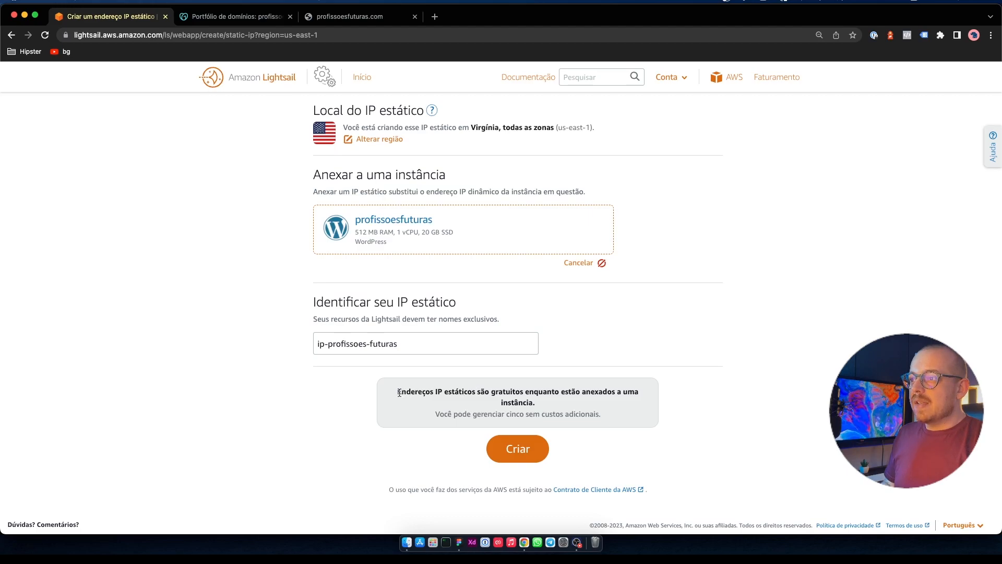
{"action": "left_click_drag", "start_coordinate": [399, 392], "coordinate": [573, 403]}
{"action": "left_click", "coordinate": [573, 403]}
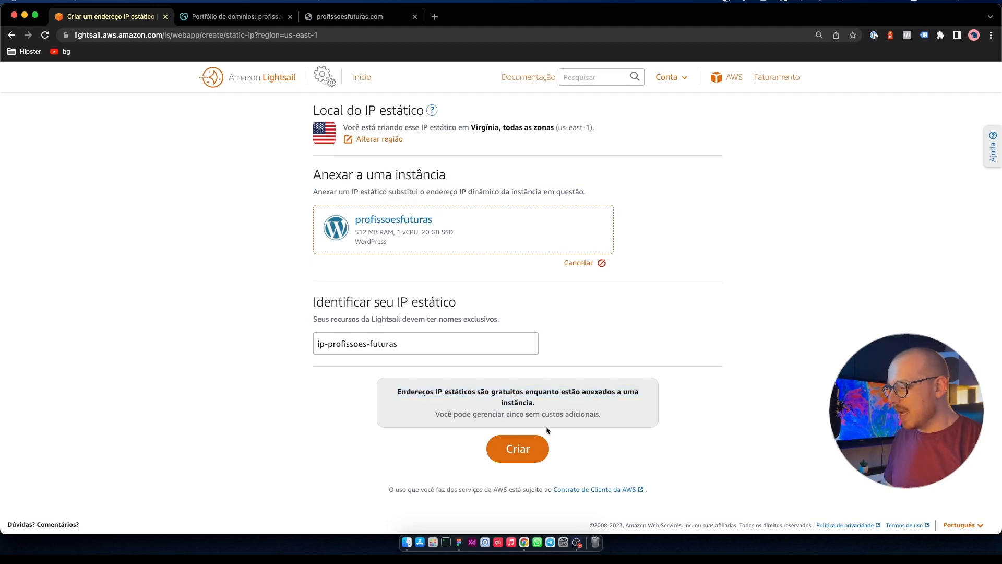
{"action": "left_click", "coordinate": [522, 449]}
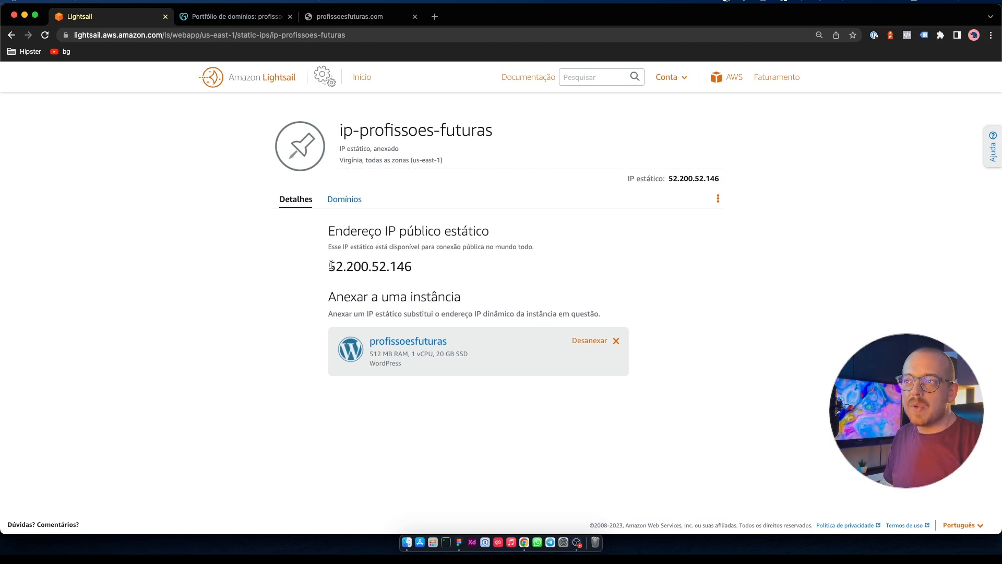
Copy the static IP 52.200.52.146, check the site at that address in a new tab, and return to Lightsail.
{"action": "left_click_drag", "start_coordinate": [331, 265], "coordinate": [413, 273]}
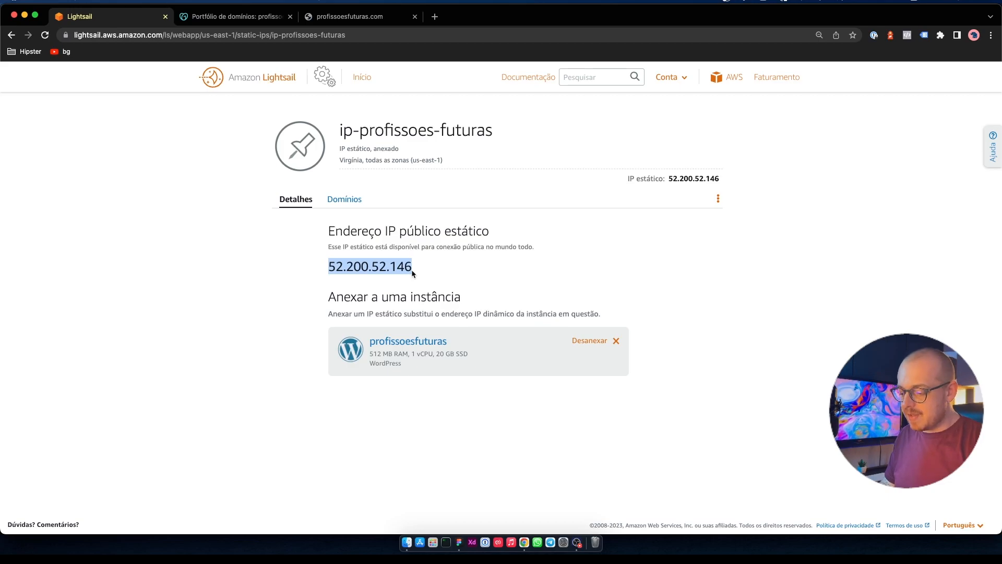
{"action": "key", "text": "super+c"}
{"action": "key", "text": "super+t"}
{"action": "key", "text": "super+v"}
{"action": "key", "text": "Return"}
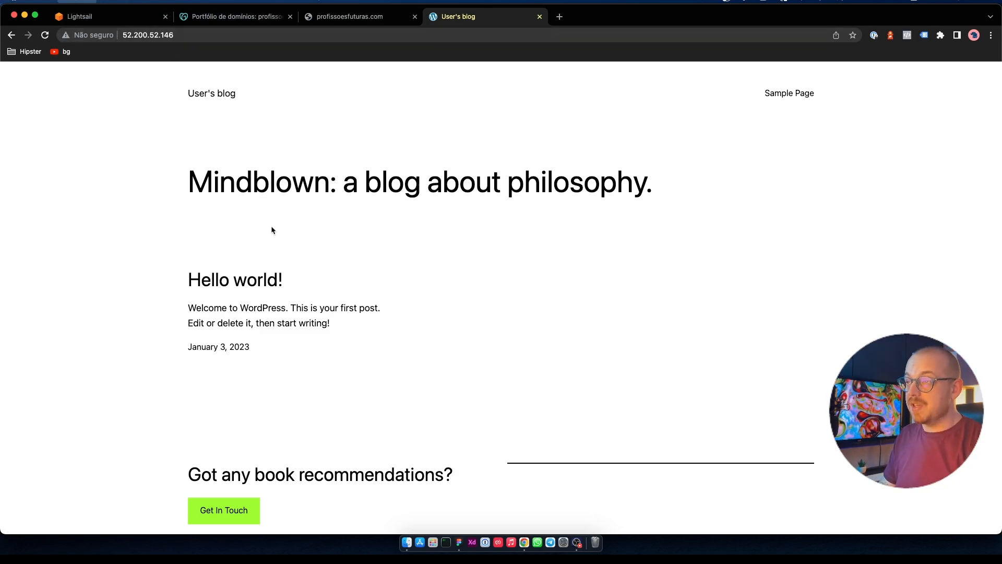
{"action": "key", "text": "super+w"}
{"action": "left_click", "coordinate": [346, 184]}
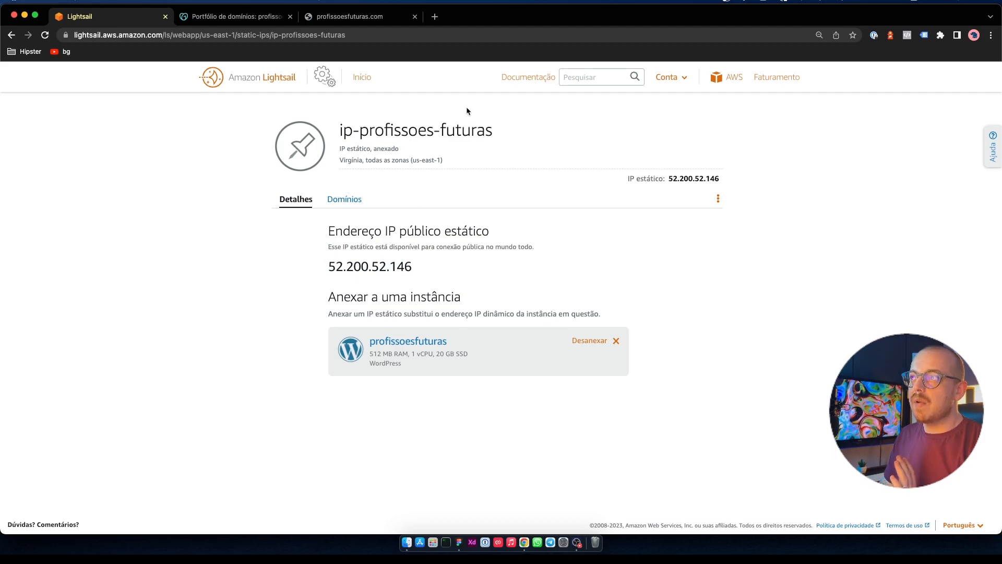
Add and save an A record in the profissoesfuturas.com DNS zone with name @ resolving to 52.200.52.146.
{"action": "left_click", "coordinate": [362, 76]}
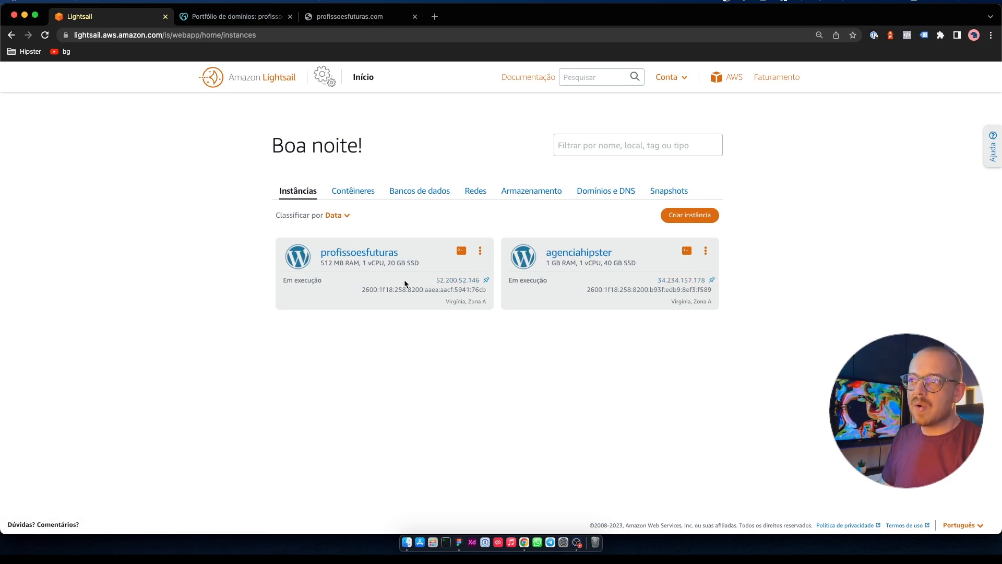
{"action": "left_click", "coordinate": [605, 191]}
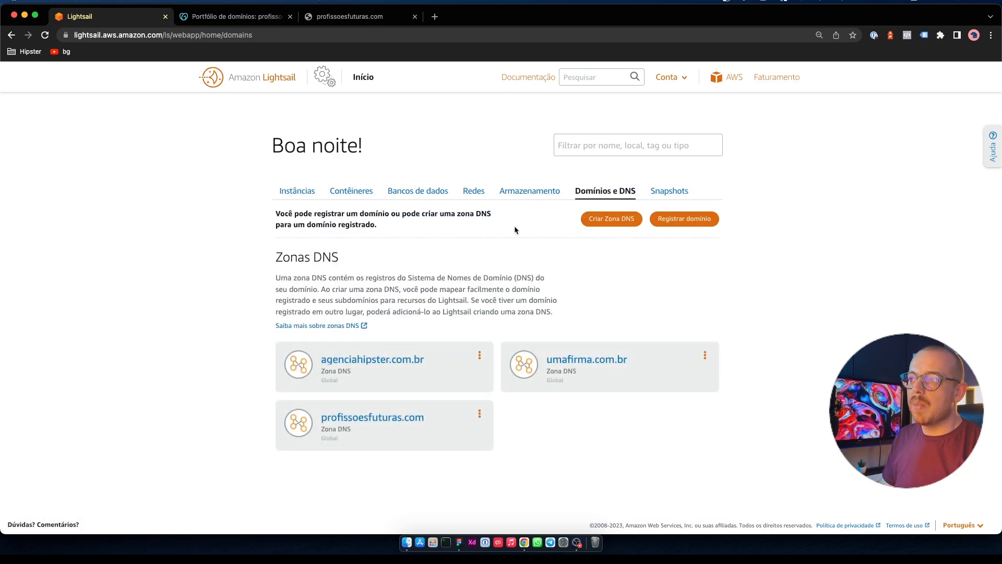
{"action": "left_click", "coordinate": [373, 418]}
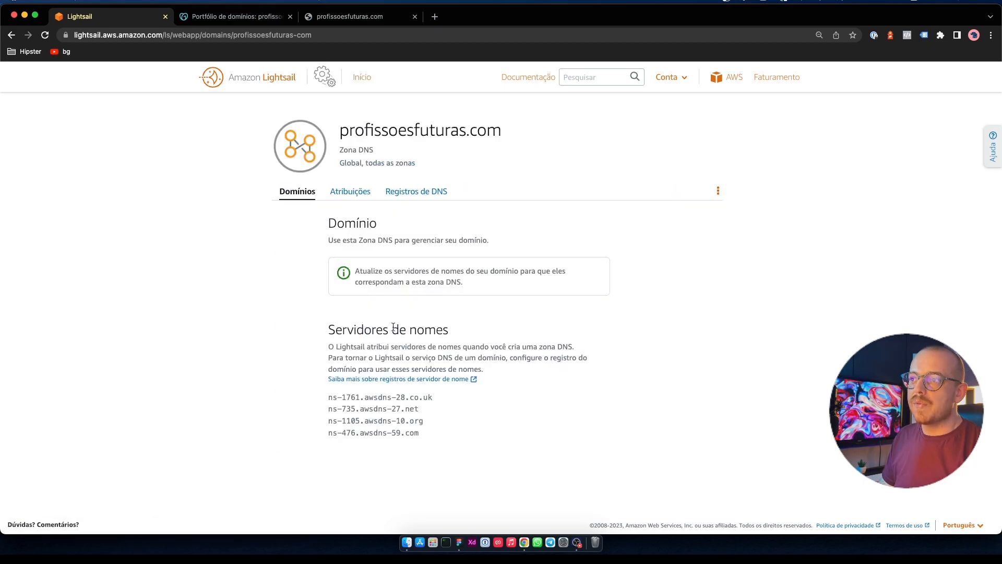
{"action": "left_click", "coordinate": [427, 191]}
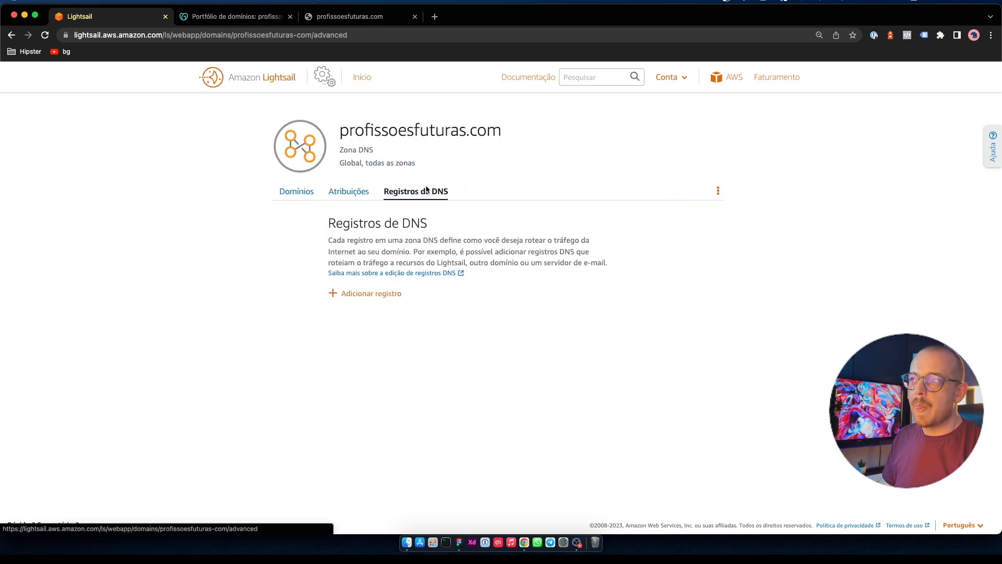
{"action": "left_click", "coordinate": [369, 293]}
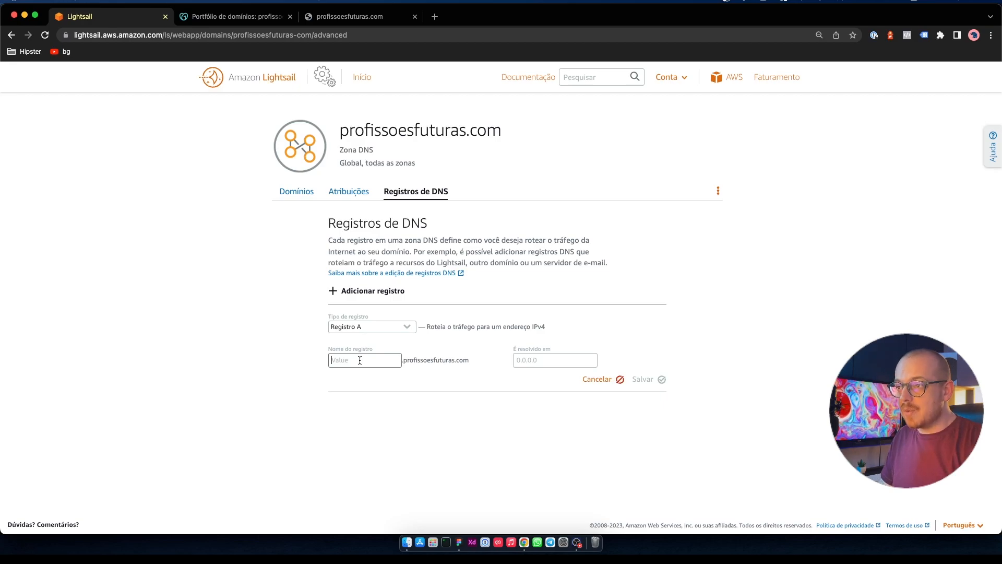
{"action": "type", "text": "@"}
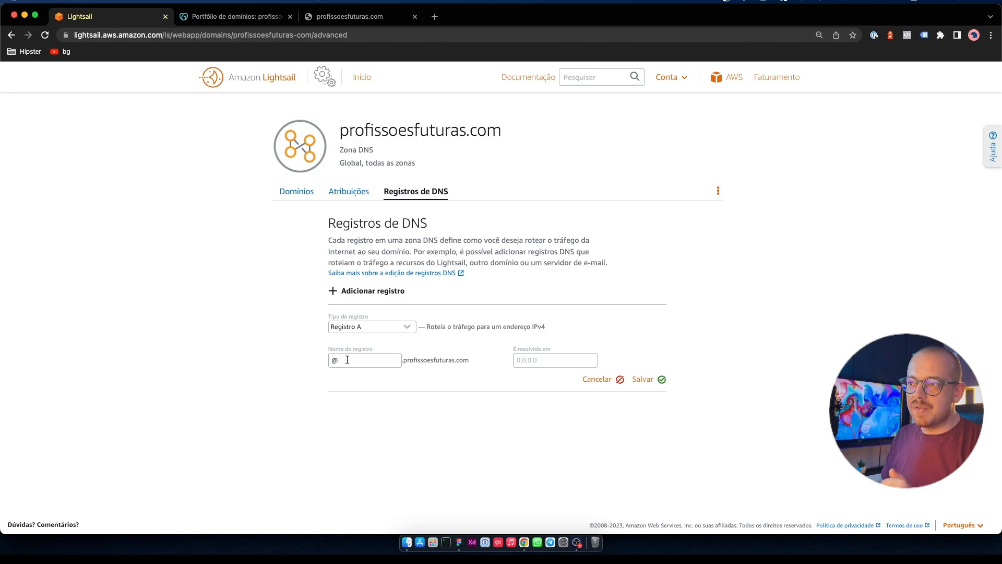
{"action": "left_click", "coordinate": [537, 361]}
{"action": "key", "text": "super+v"}
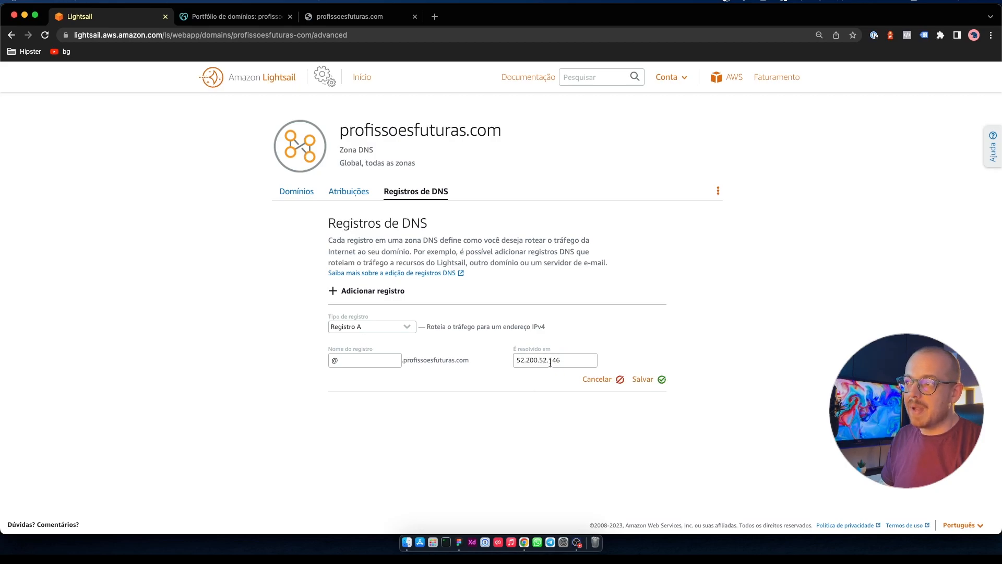
{"action": "left_click", "coordinate": [645, 380]}
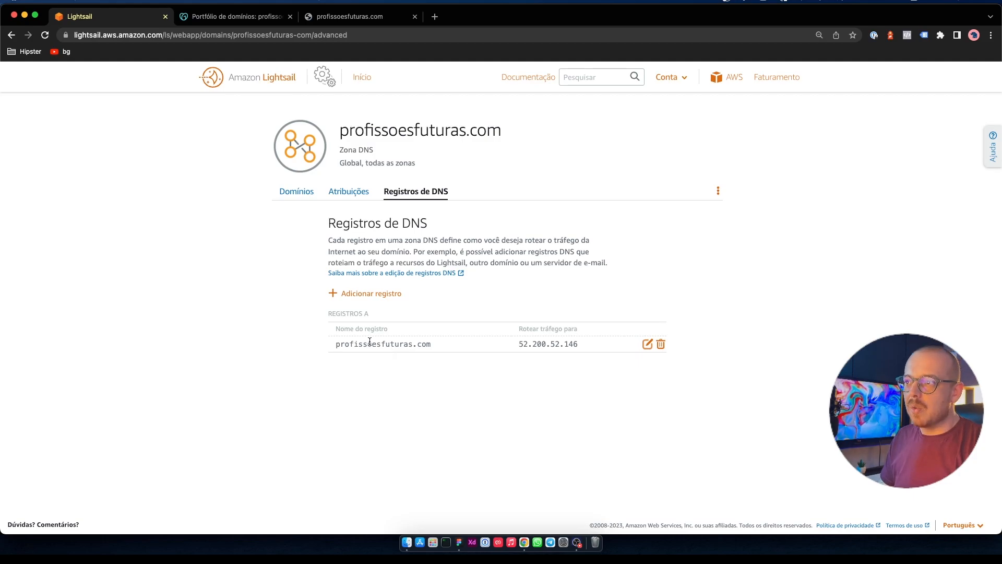
Add and save a second A record named www in the profissoesfuturas.com DNS zone, resolving to 52.200.52.146.
{"action": "left_click", "coordinate": [377, 294]}
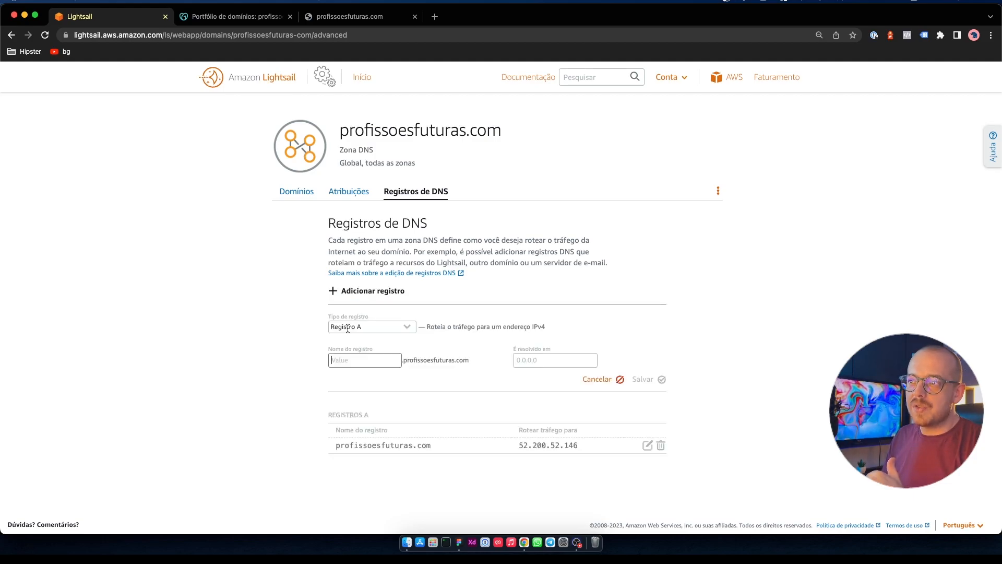
{"action": "left_click", "coordinate": [372, 357]}
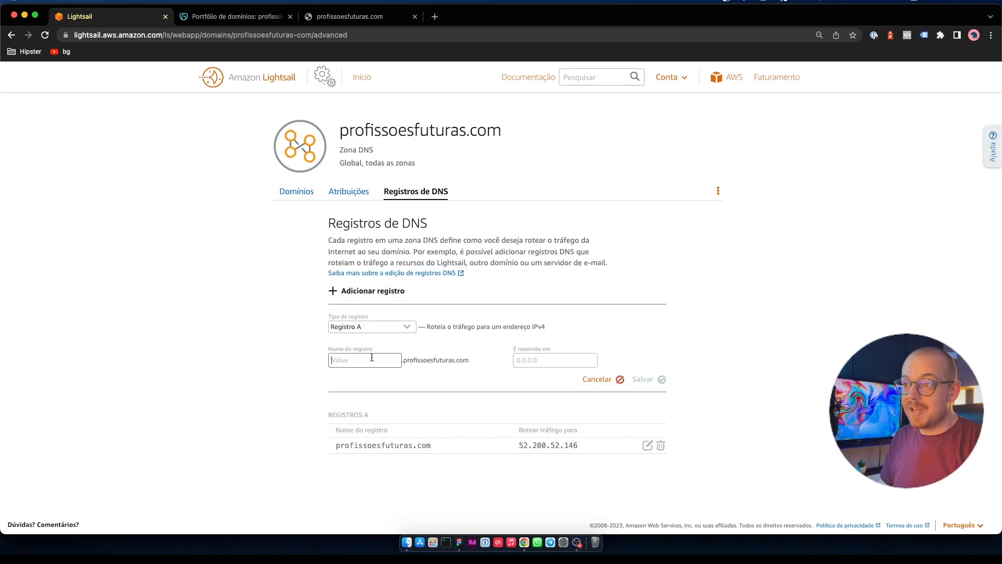
{"action": "type", "text": "www"}
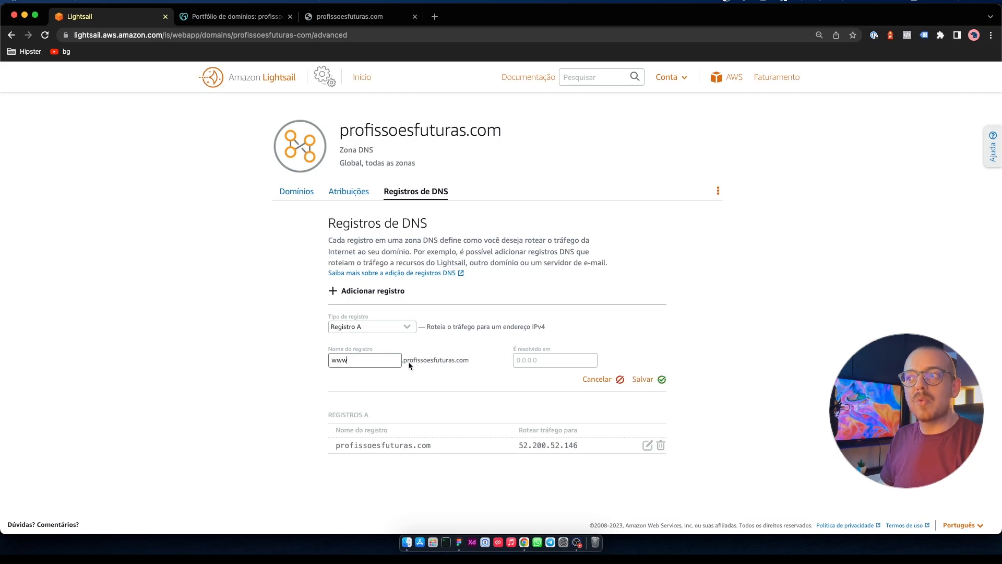
{"action": "left_click", "coordinate": [526, 361]}
{"action": "key", "text": "super+v"}
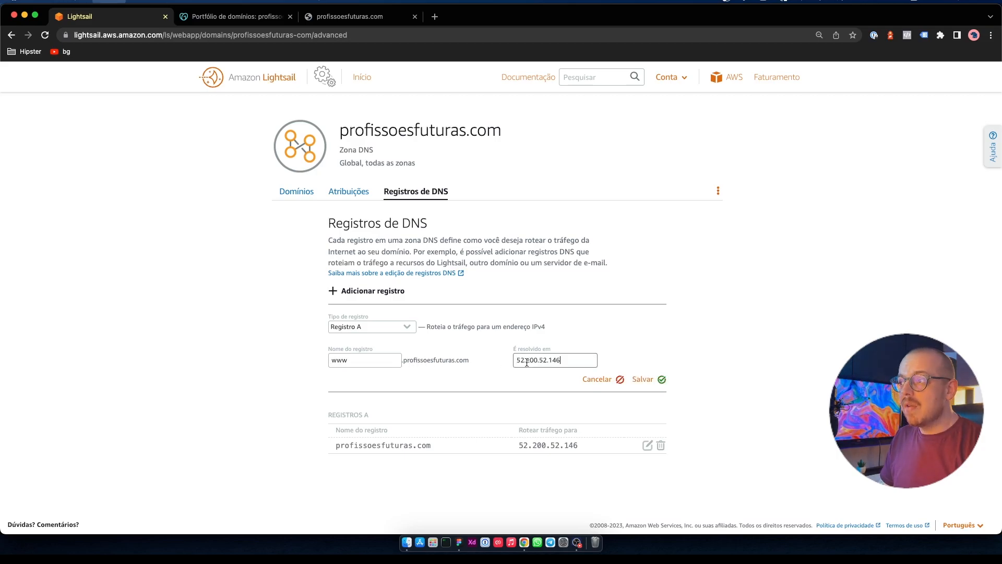
{"action": "left_click", "coordinate": [643, 379]}
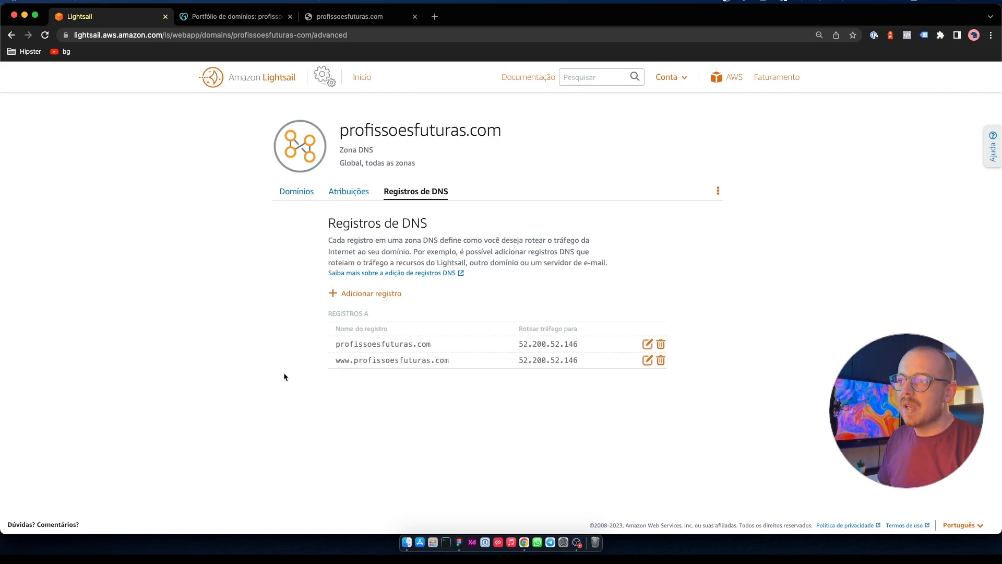
Review the Lightsail instances and compare the profissoesfuturas.com DNS zone's name servers with those set in GoDaddy, returning to Lightsail.
{"action": "key", "text": "ctrl+Tab"}
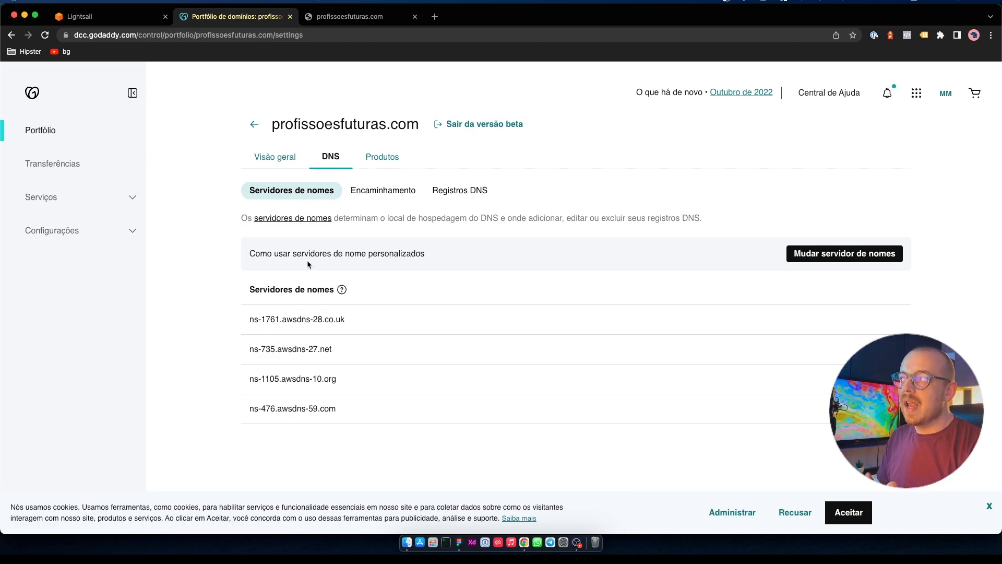
{"action": "left_click", "coordinate": [121, 16]}
{"action": "left_click", "coordinate": [362, 78]}
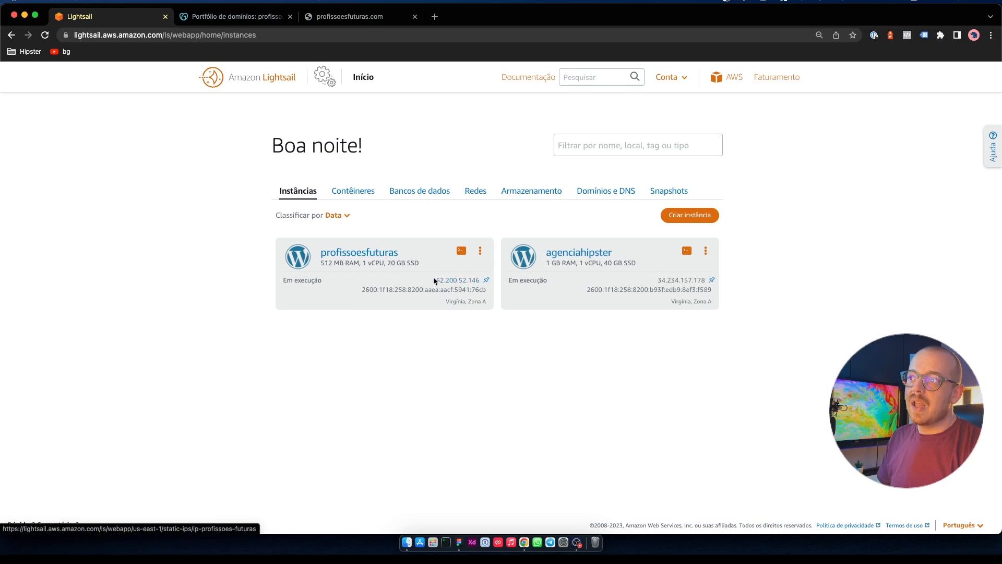
{"action": "left_click", "coordinate": [600, 191]}
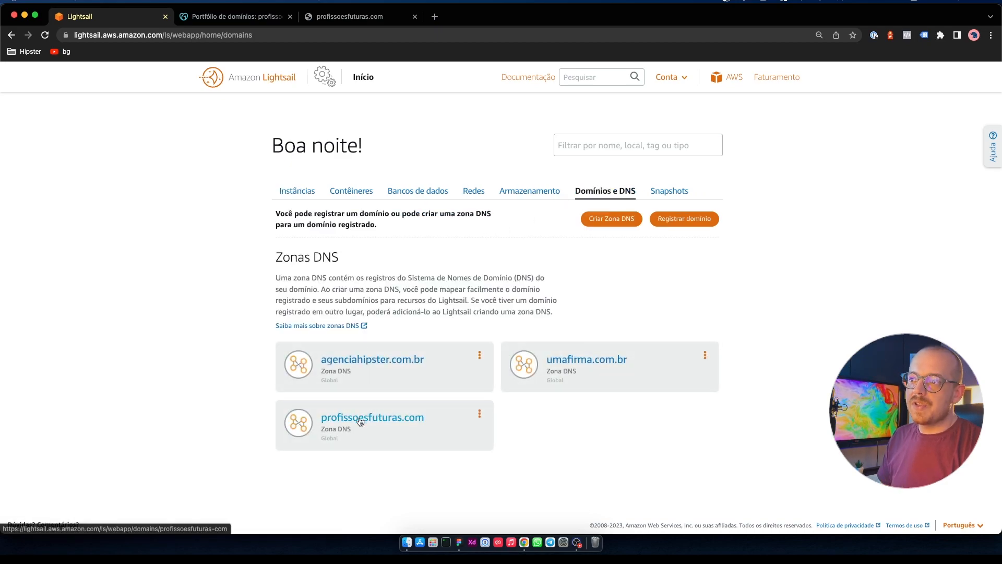
{"action": "left_click", "coordinate": [360, 420]}
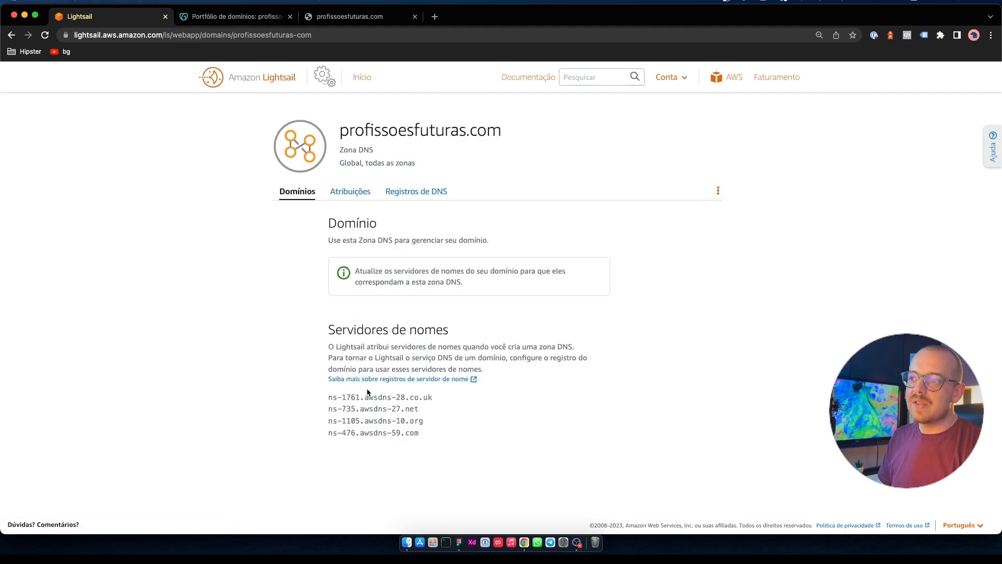
{"action": "left_click_drag", "start_coordinate": [329, 397], "coordinate": [437, 401]}
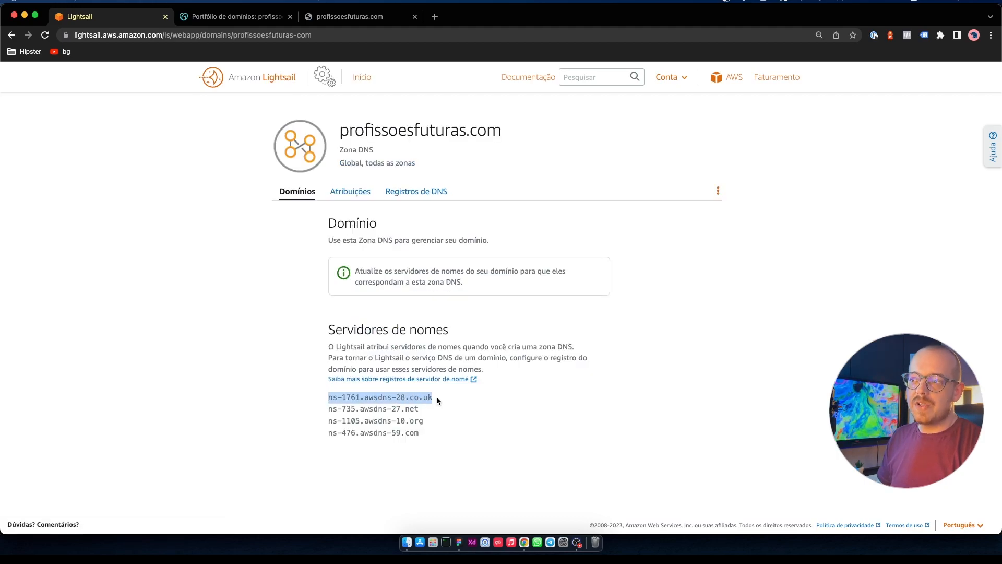
{"action": "left_click_drag", "start_coordinate": [328, 410], "coordinate": [419, 409]}
{"action": "left_click", "coordinate": [248, 19]}
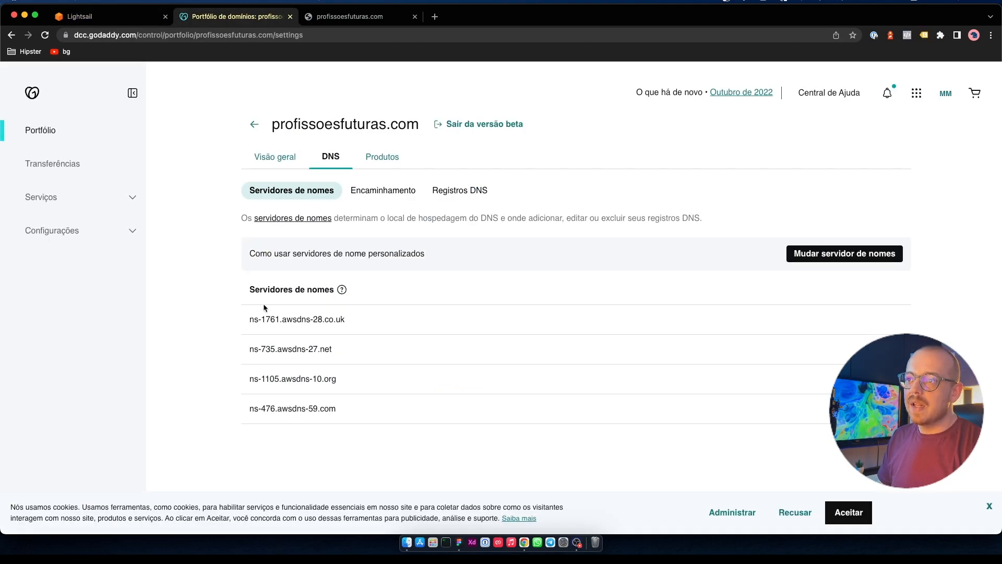
{"action": "left_click", "coordinate": [137, 19]}
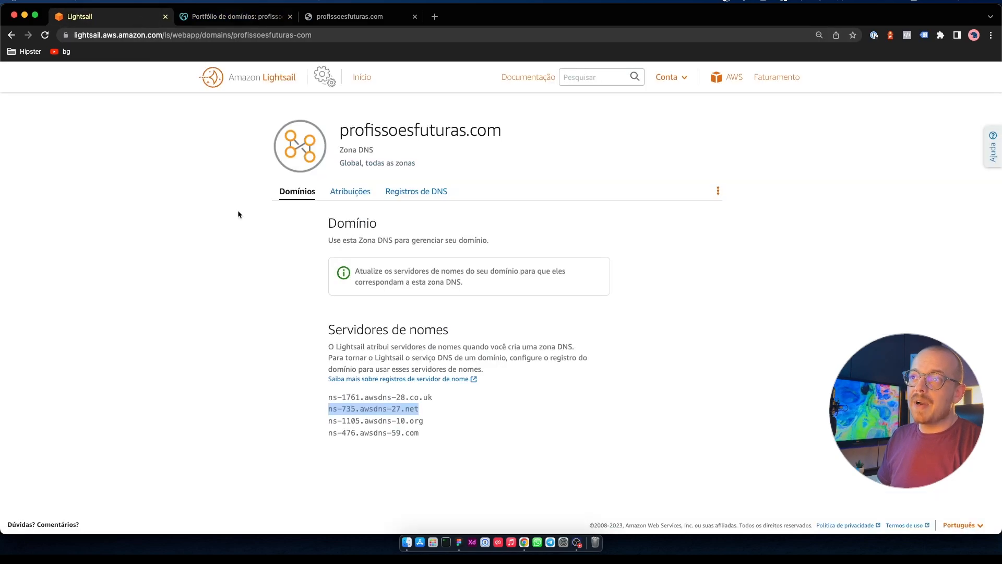
Copy the root domain name from the zone's DNS records and load profissoesfuturas.com in a new browser tab.
{"action": "left_click", "coordinate": [406, 192]}
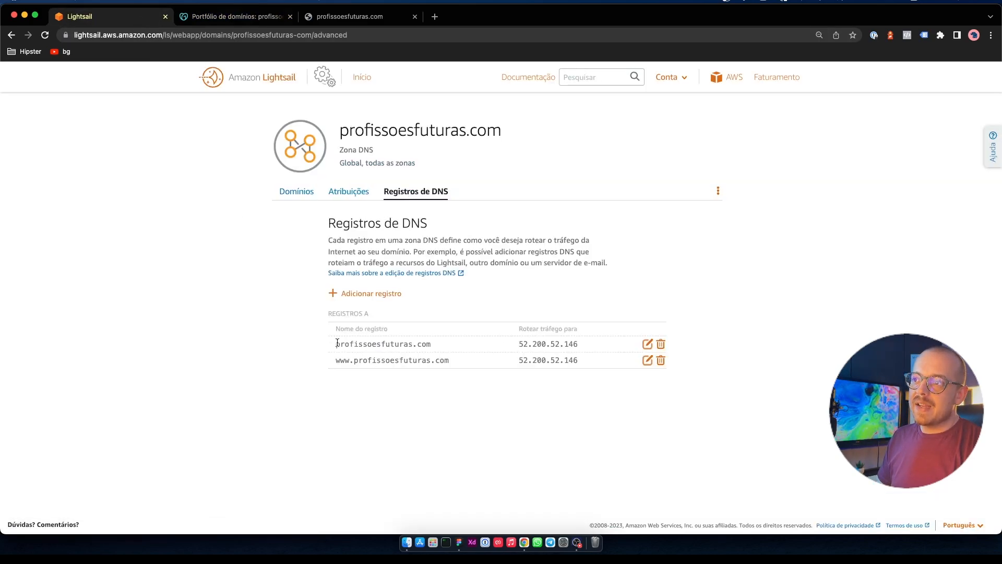
{"action": "left_click_drag", "start_coordinate": [336, 343], "coordinate": [437, 343]}
{"action": "key", "text": "super+c"}
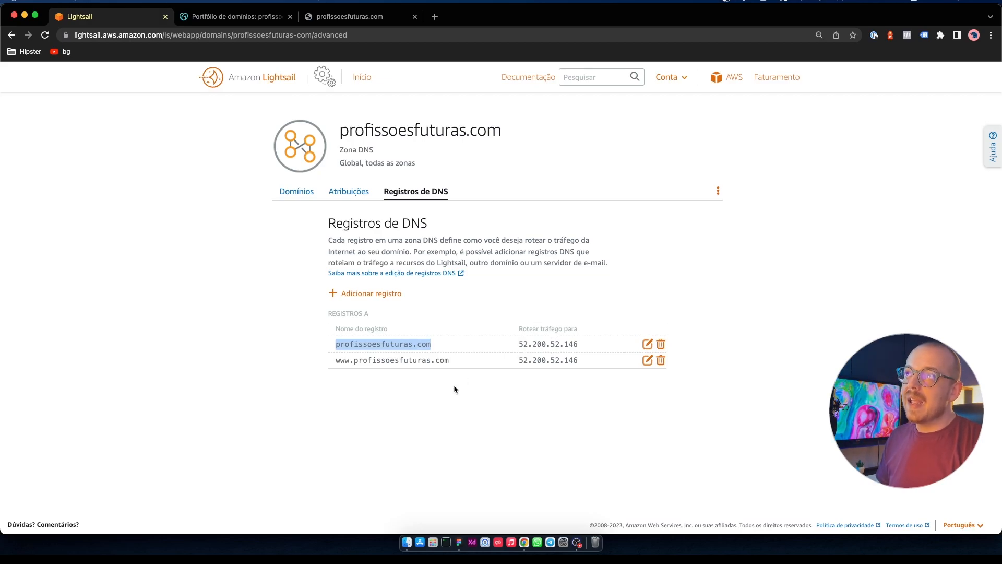
{"action": "key", "text": "super+t"}
{"action": "key", "text": "super+v"}
{"action": "key", "text": "Return"}
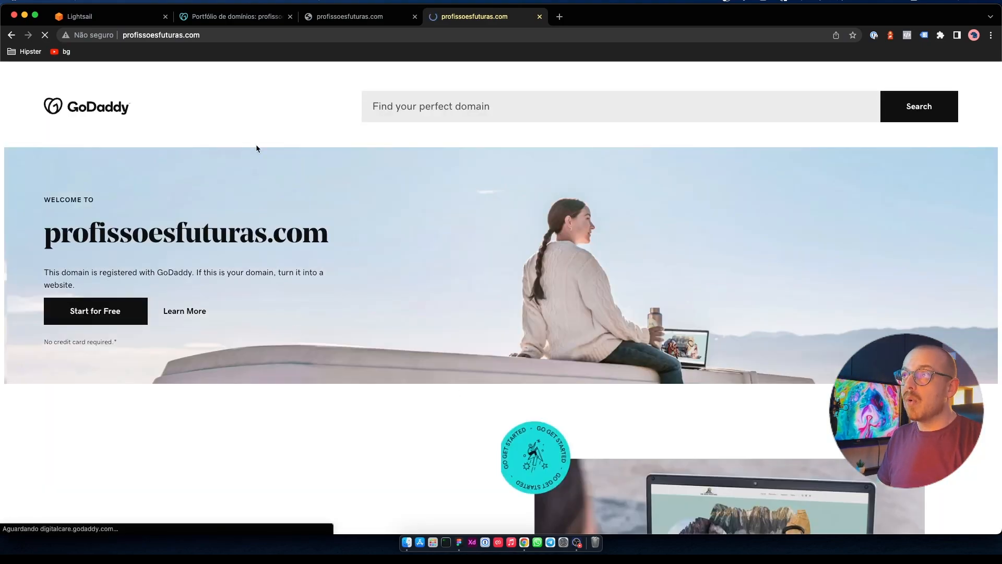
Load the site again with ?no-cache=1 appended to the profissoesfuturas.com address.
{"action": "key", "text": "super+l"}
{"action": "key", "text": "Right"}
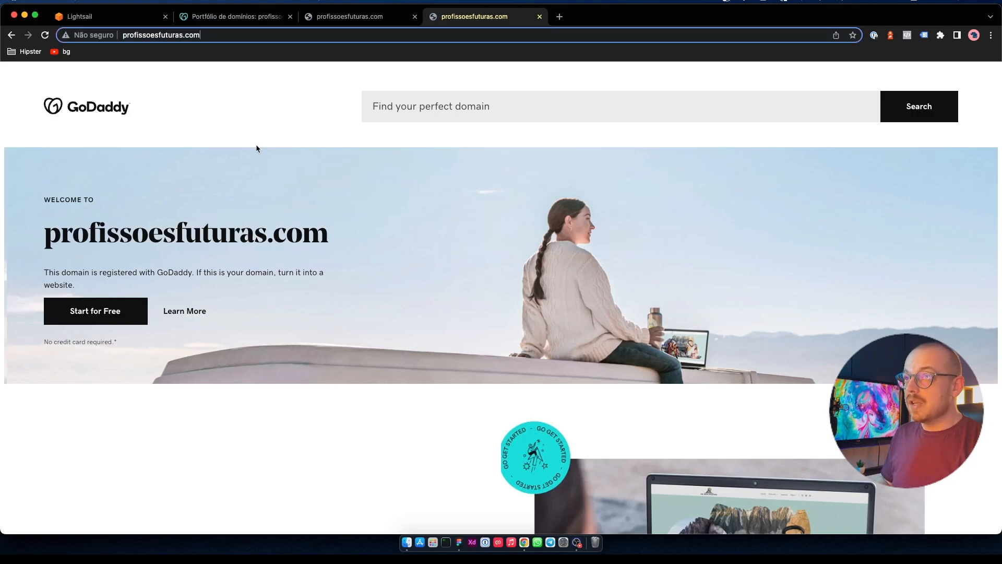
{"action": "type", "text": "?no-cache=1"}
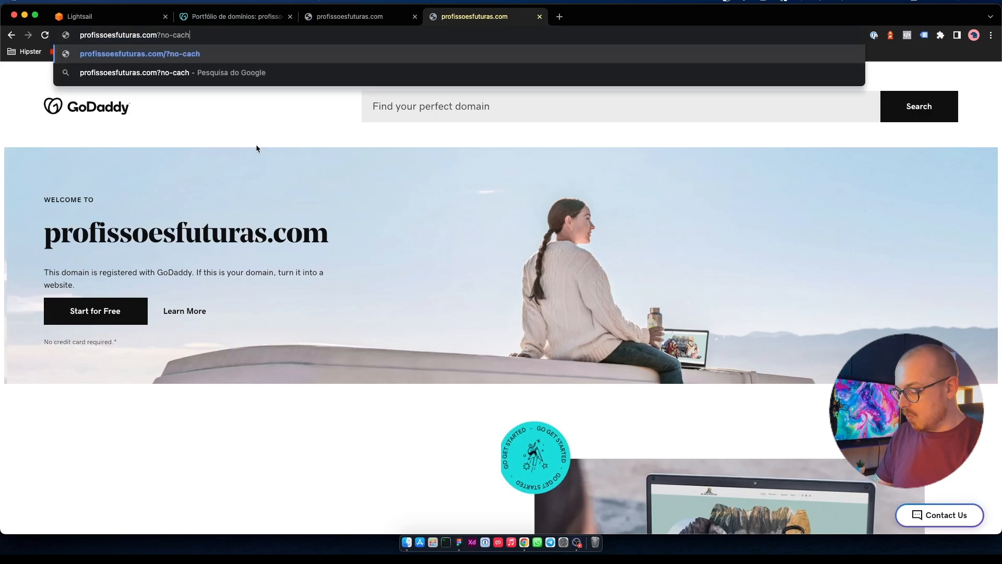
{"action": "key", "text": "Return"}
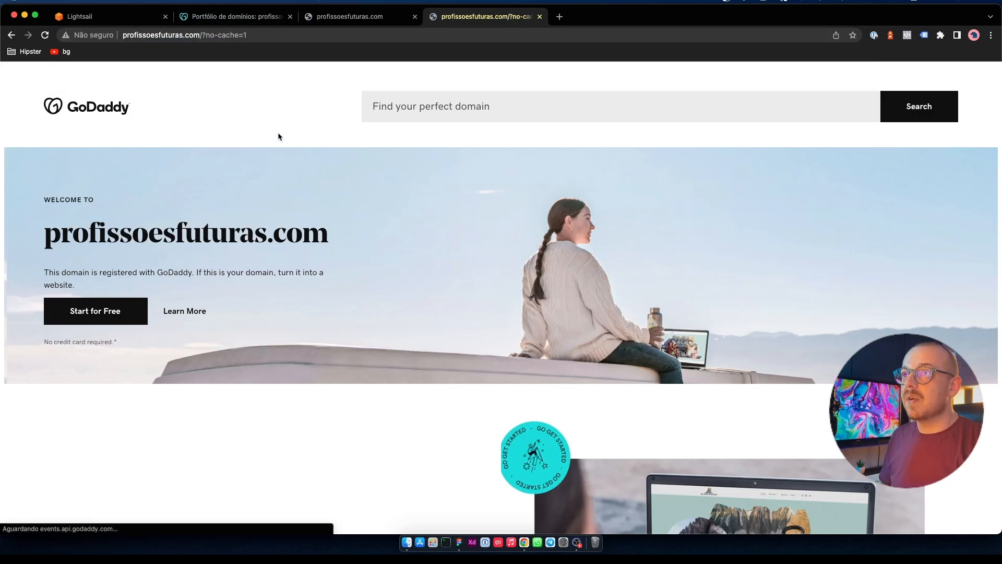